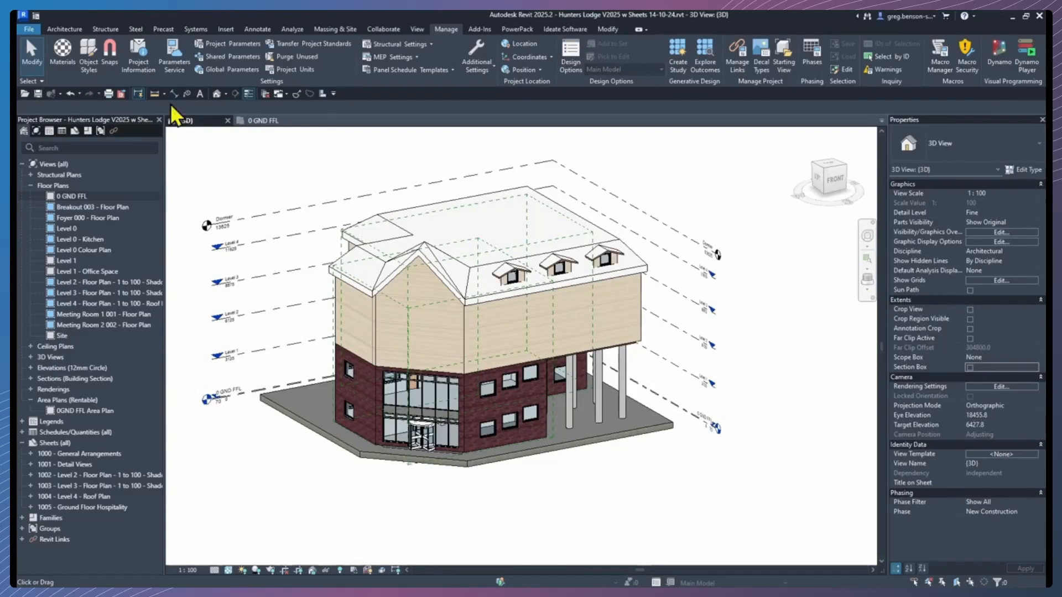
Launch Ideate Explorer for the Hunters Lodge project
{"action": "left_click", "coordinate": [64, 29]}
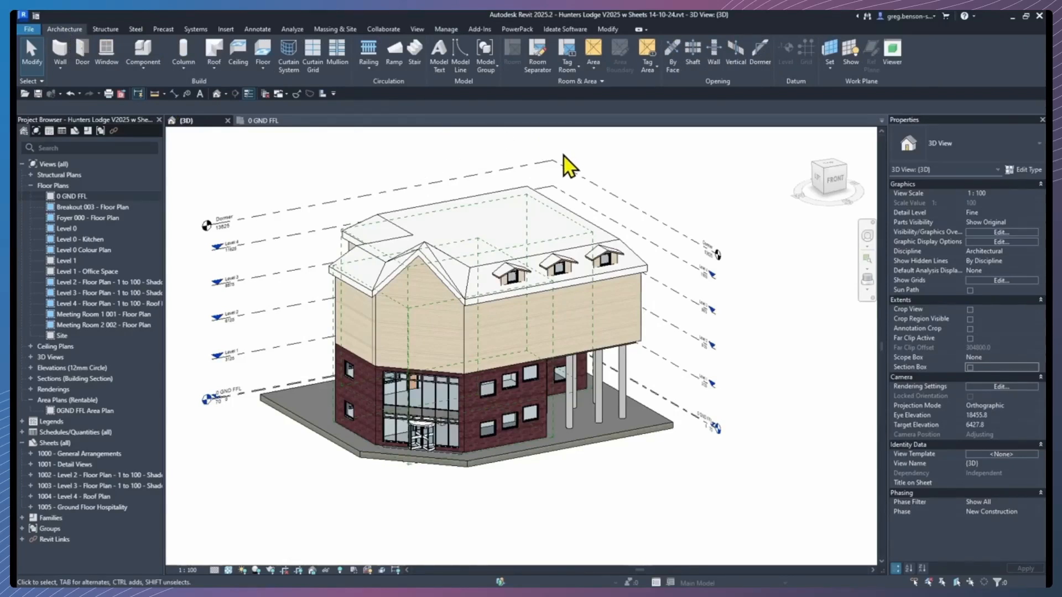
{"action": "left_click", "coordinate": [559, 29]}
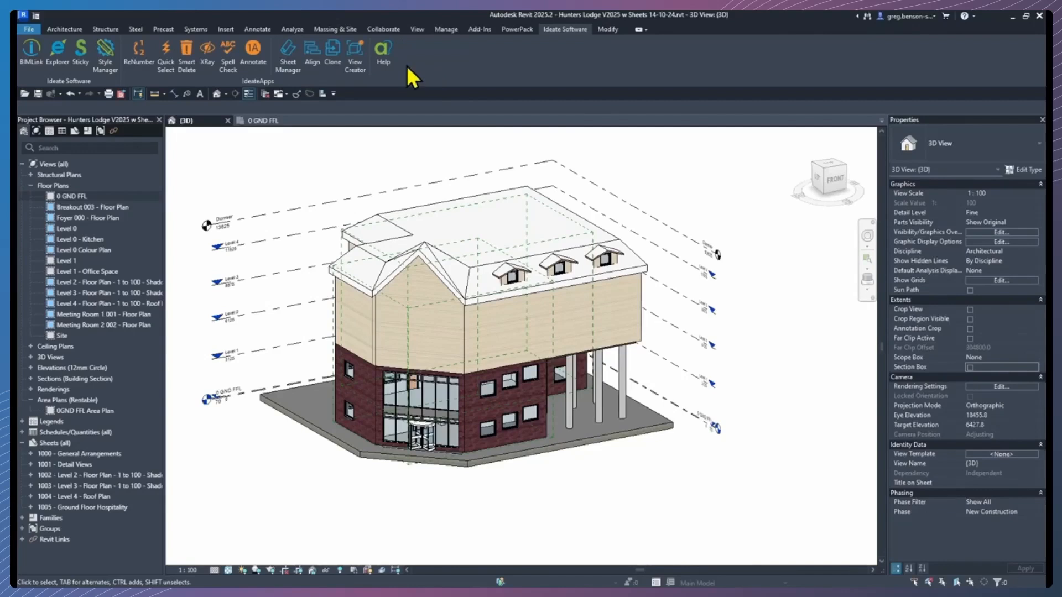
{"action": "left_click", "coordinate": [58, 53]}
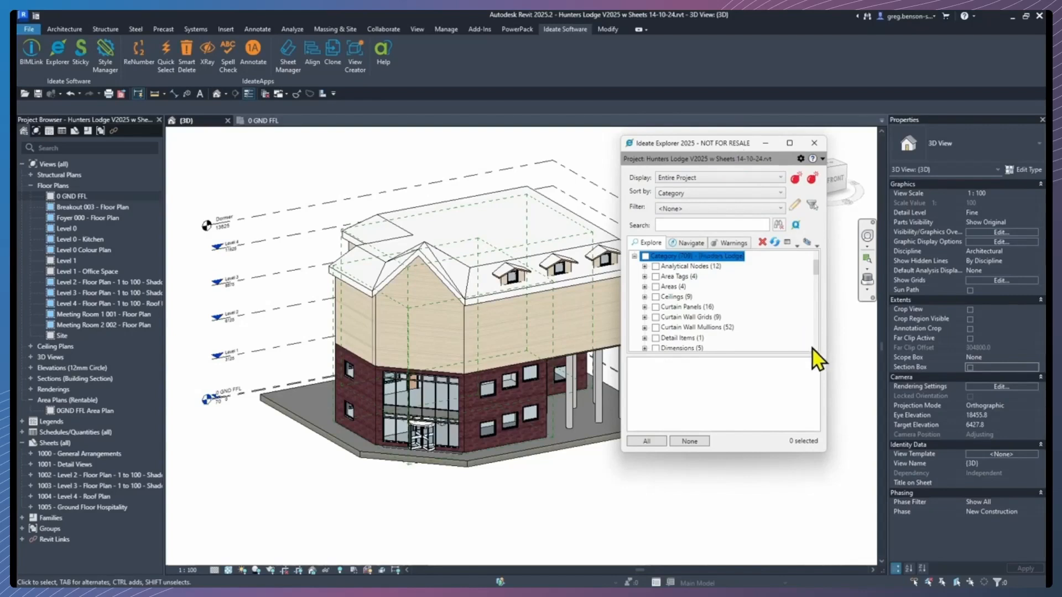
Limit the Explorer's element list to the active view, and return it to the entire project
{"action": "left_click", "coordinate": [713, 180]}
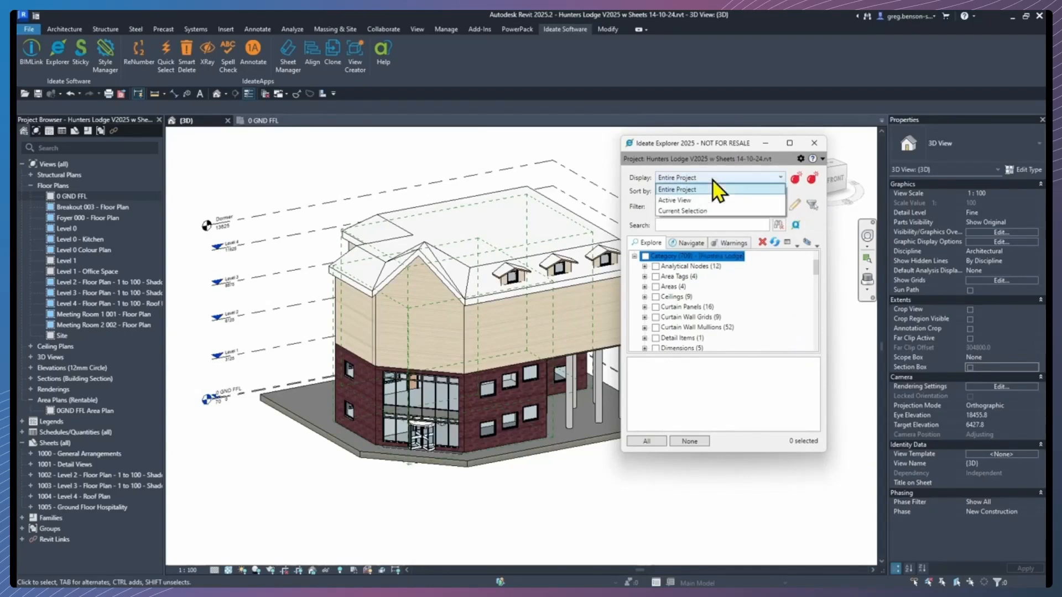
{"action": "left_click", "coordinate": [675, 201]}
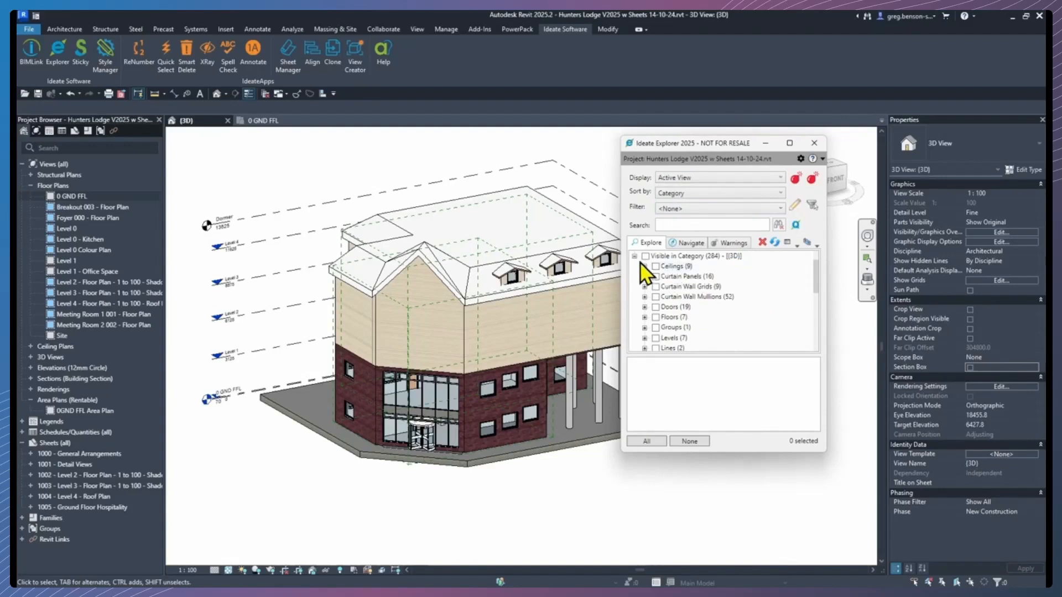
{"action": "left_click", "coordinate": [704, 178]}
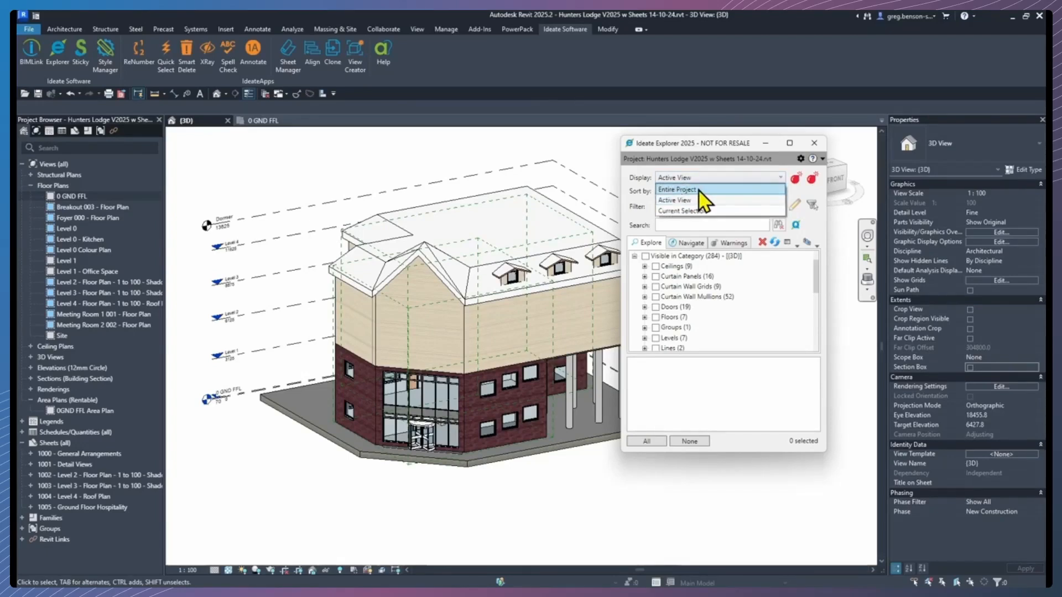
{"action": "left_click", "coordinate": [698, 189]}
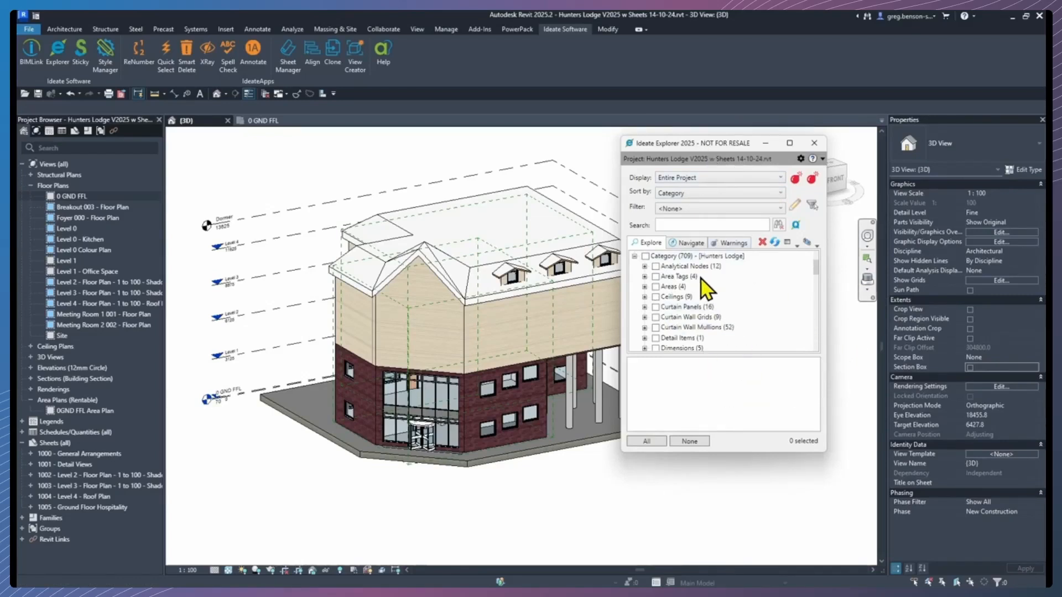
Enlarge the Explorer window in height and width, and select all floors in the model before clearing that selection
{"action": "right_click", "coordinate": [736, 462]}
{"action": "key", "text": "Escape"}
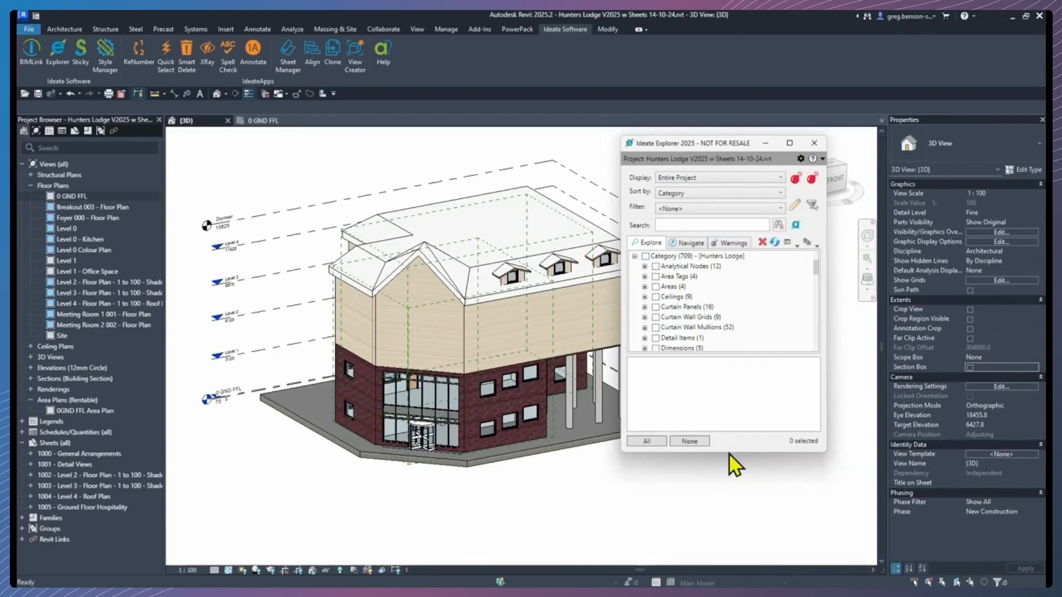
{"action": "left_click_drag", "start_coordinate": [729, 453], "coordinate": [749, 560]}
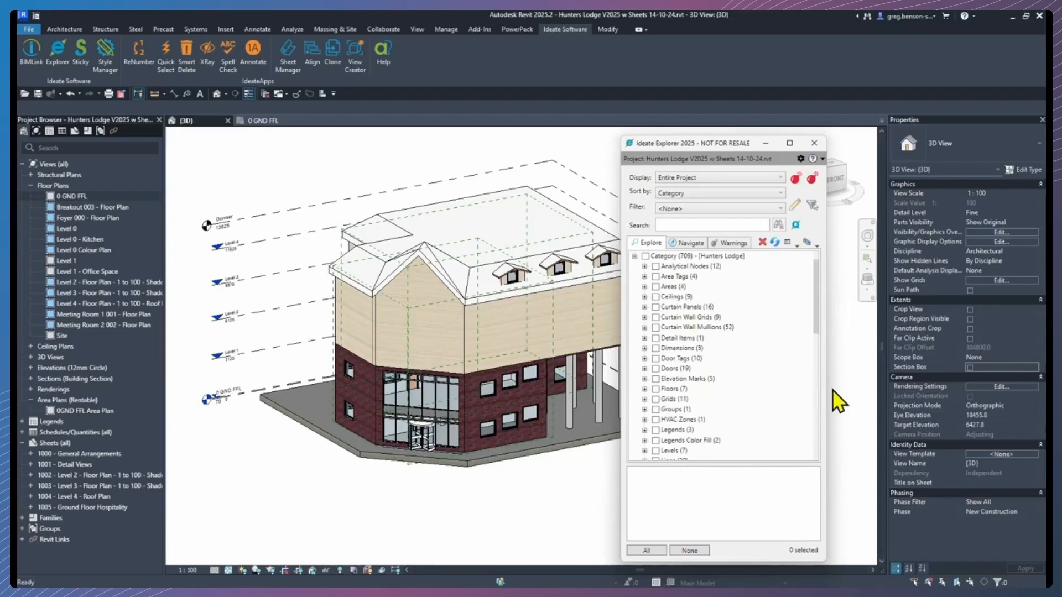
{"action": "left_click_drag", "start_coordinate": [828, 389], "coordinate": [910, 352]}
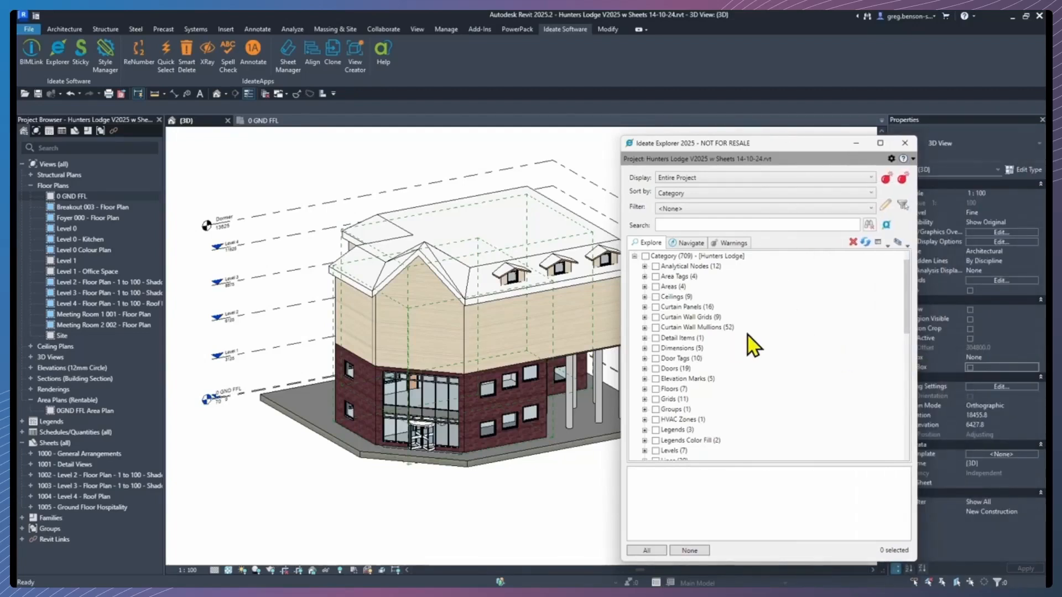
{"action": "left_click", "coordinate": [656, 390]}
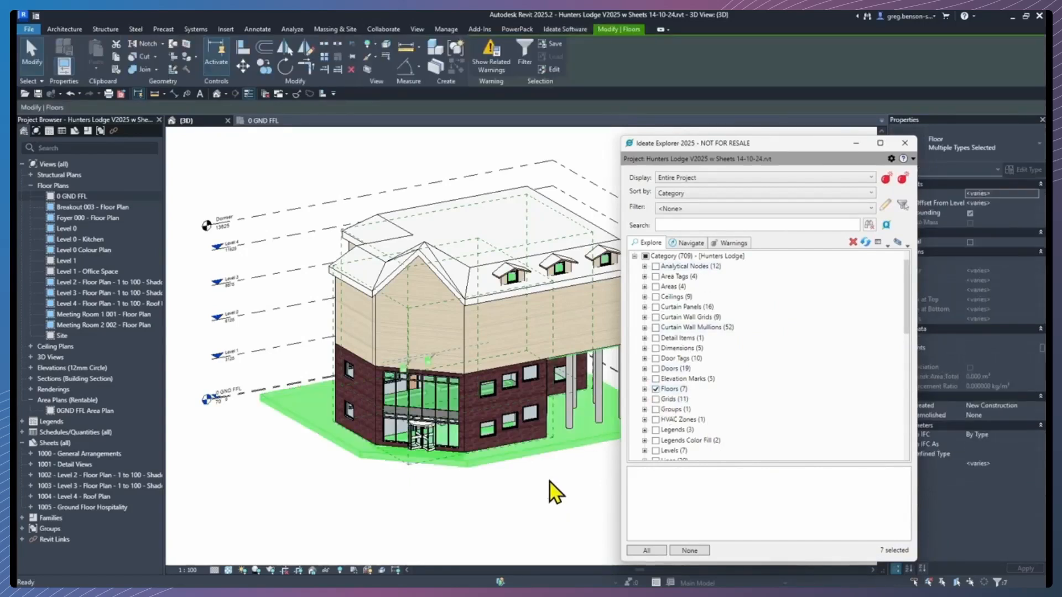
{"action": "left_click", "coordinate": [655, 390]}
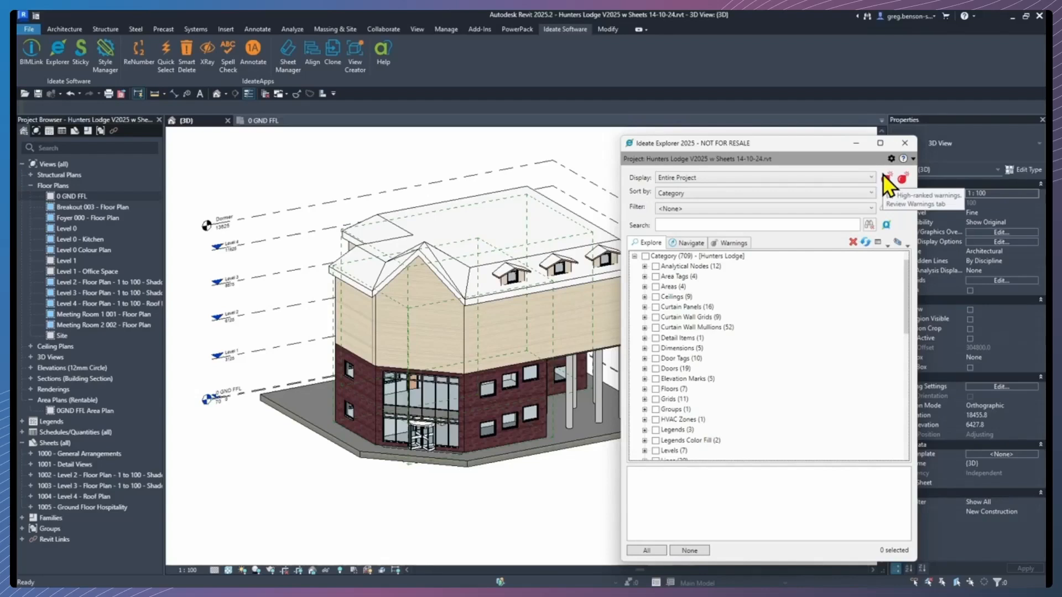
Display the project's warnings in Ideate Explorer and look through the available settings and warning management options
{"action": "left_click", "coordinate": [732, 244]}
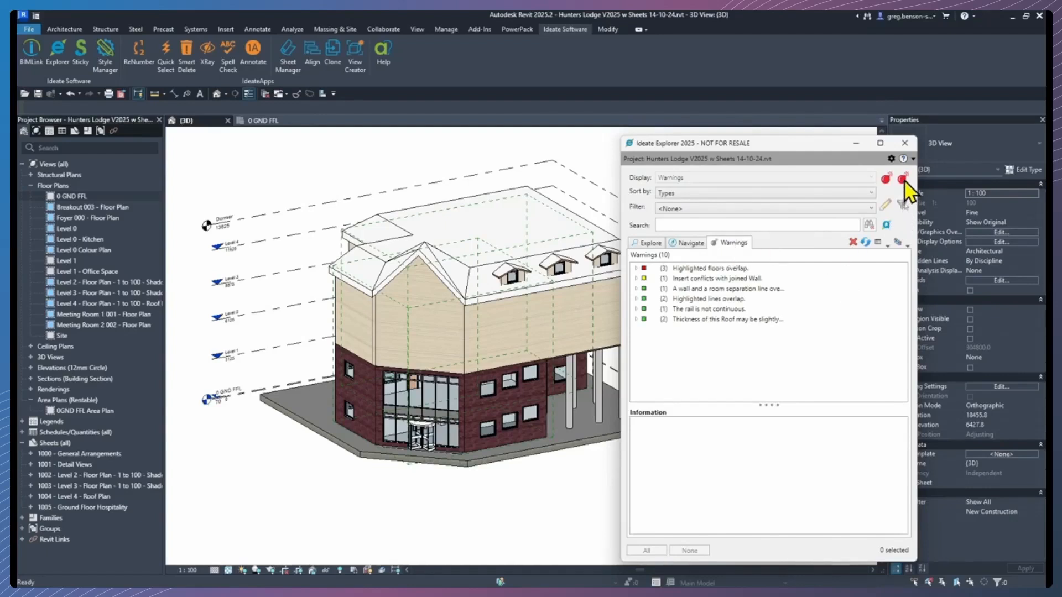
{"action": "mouse_move", "coordinate": [904, 180]}
{"action": "left_click", "coordinate": [891, 159]}
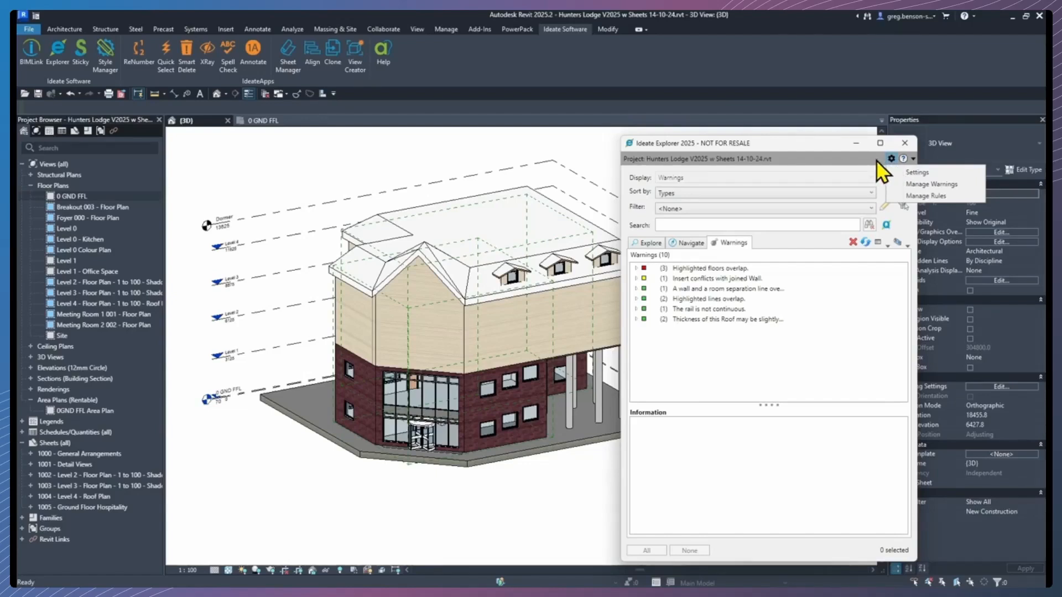
{"action": "left_click", "coordinate": [801, 159]}
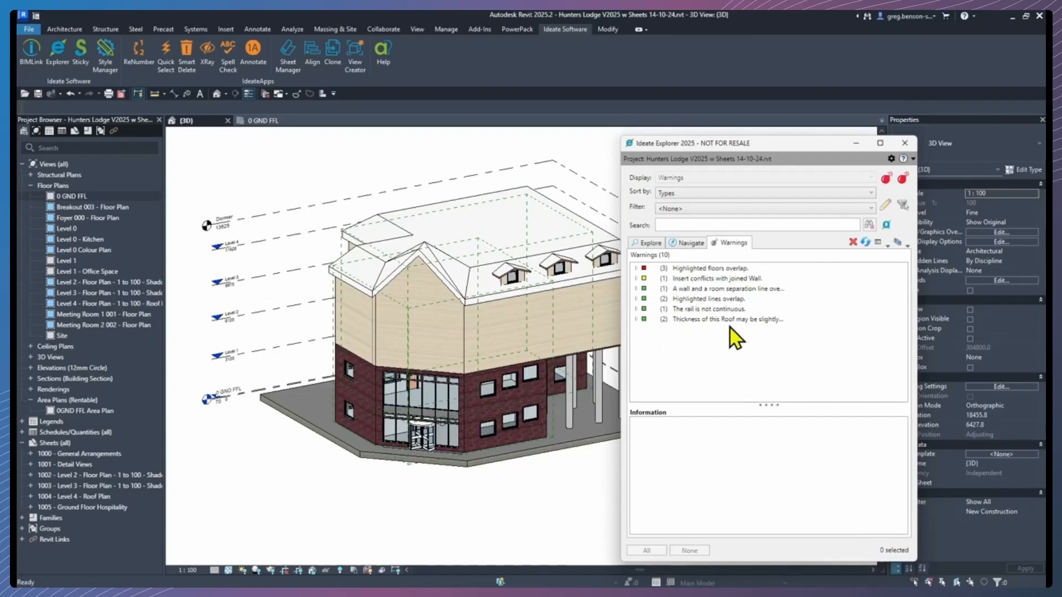
Expand the overlapping floors warning and highlight the suspended ground floor and stone tiles floor of its first element pair in turn
{"action": "left_click", "coordinate": [636, 268]}
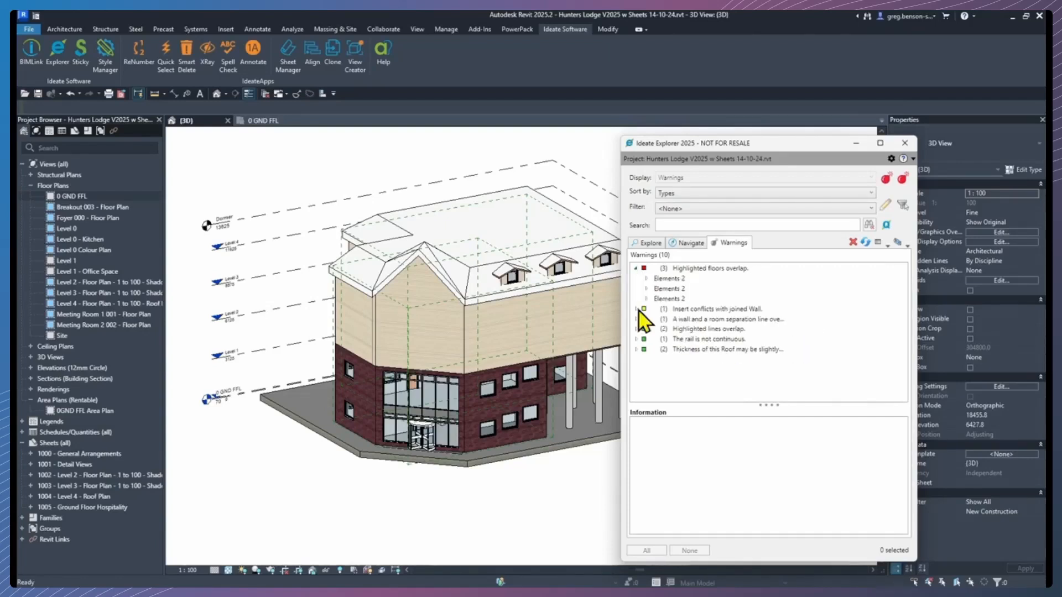
{"action": "left_click", "coordinate": [697, 271]}
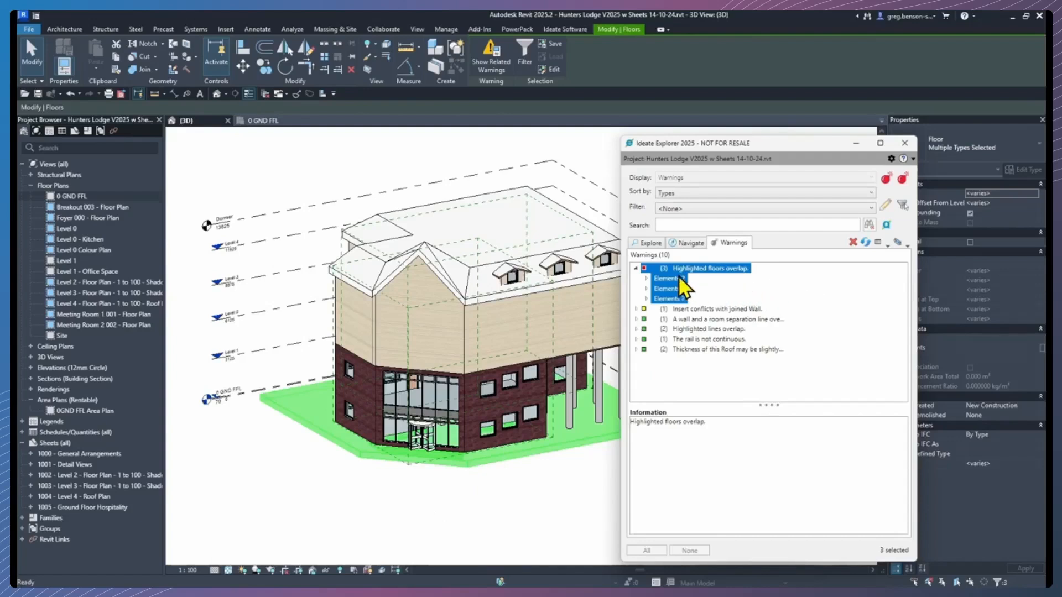
{"action": "left_click", "coordinate": [646, 278]}
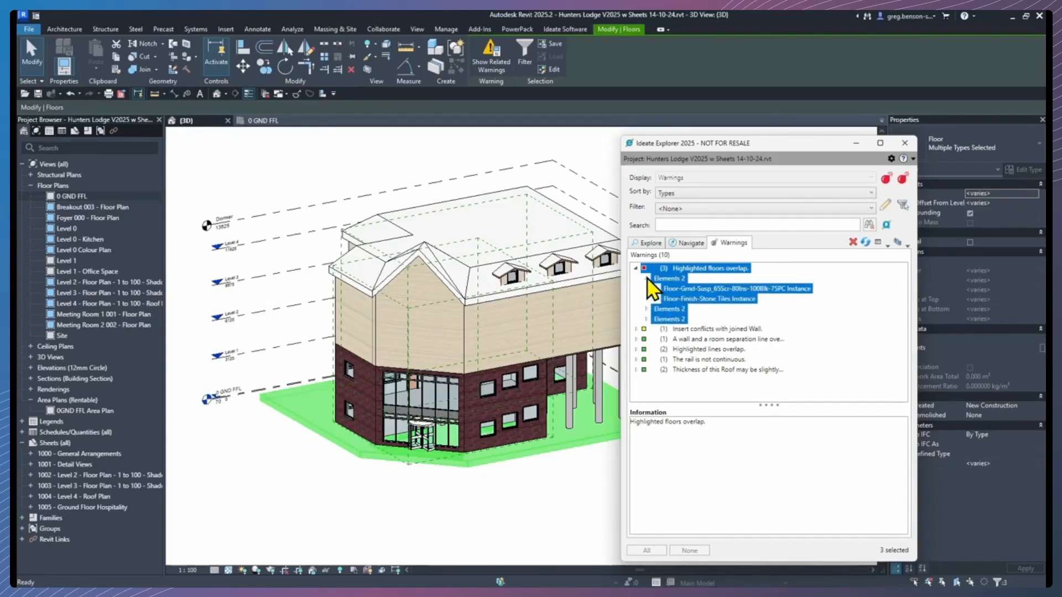
{"action": "left_click", "coordinate": [680, 281]}
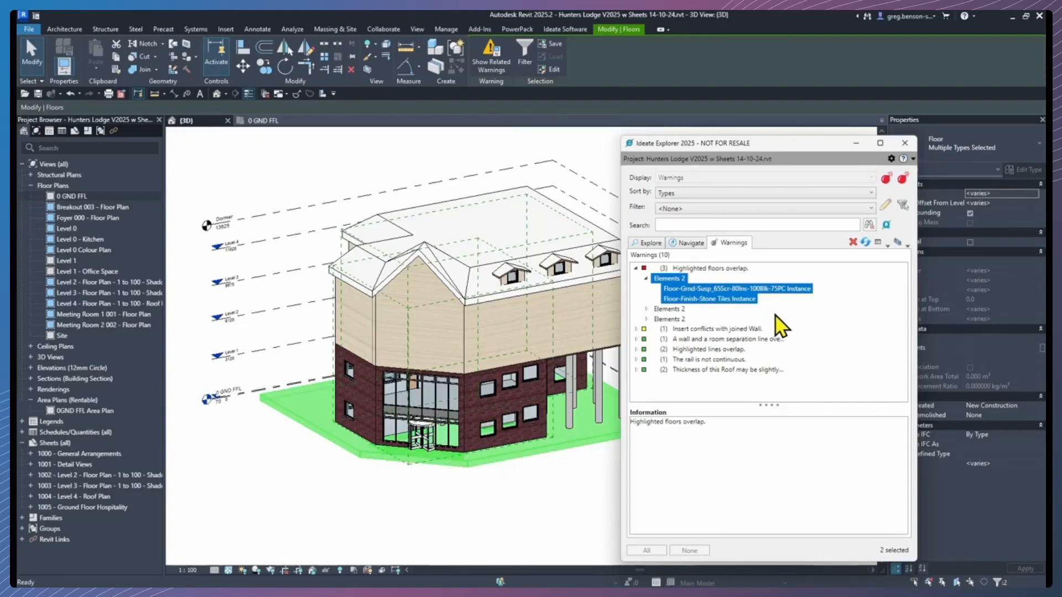
{"action": "left_click", "coordinate": [679, 299]}
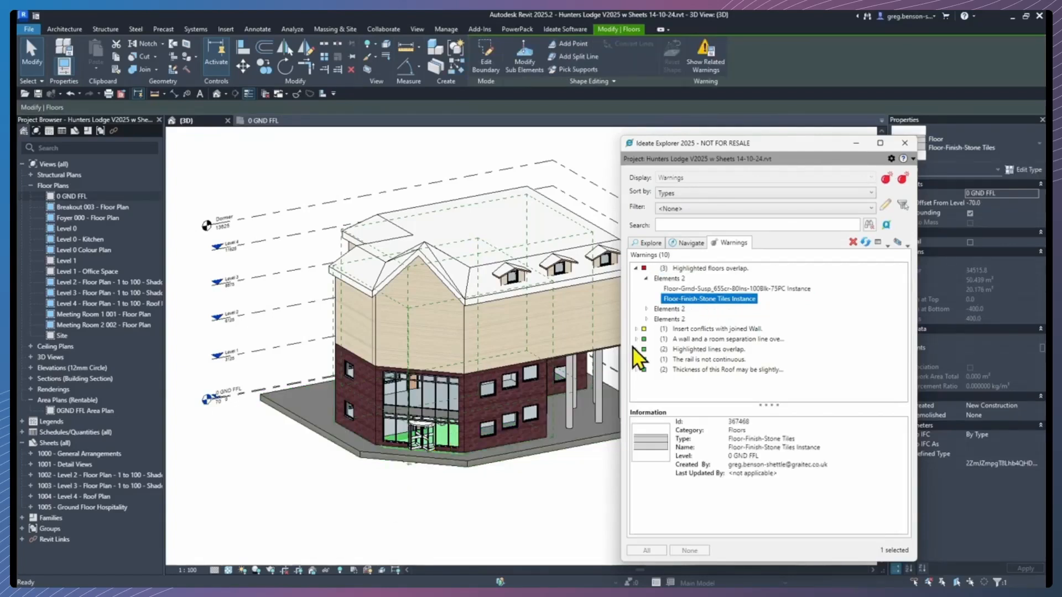
{"action": "left_click", "coordinate": [683, 289]}
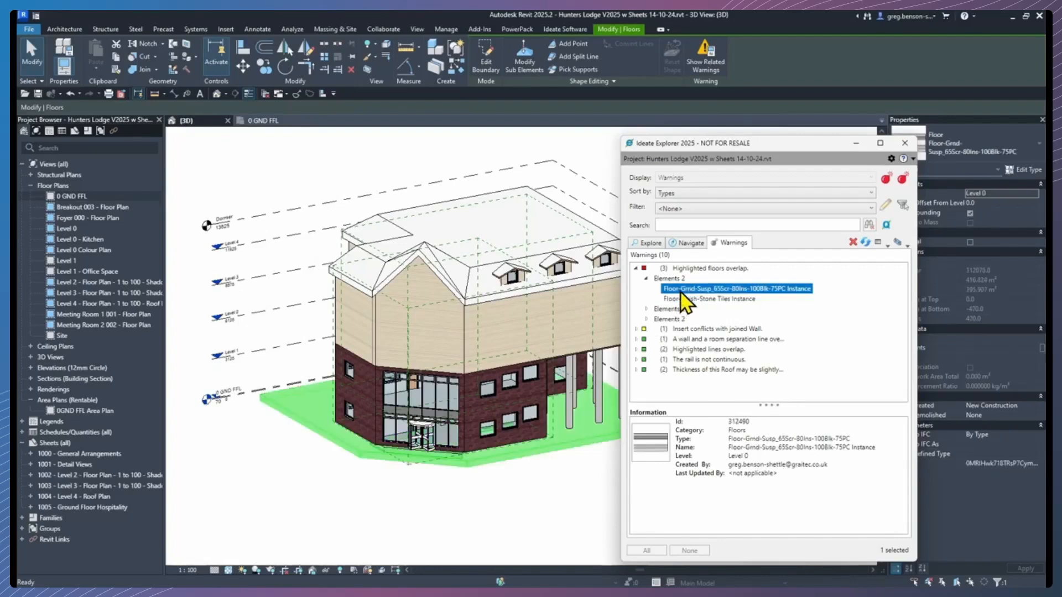
{"action": "left_click", "coordinate": [696, 299]}
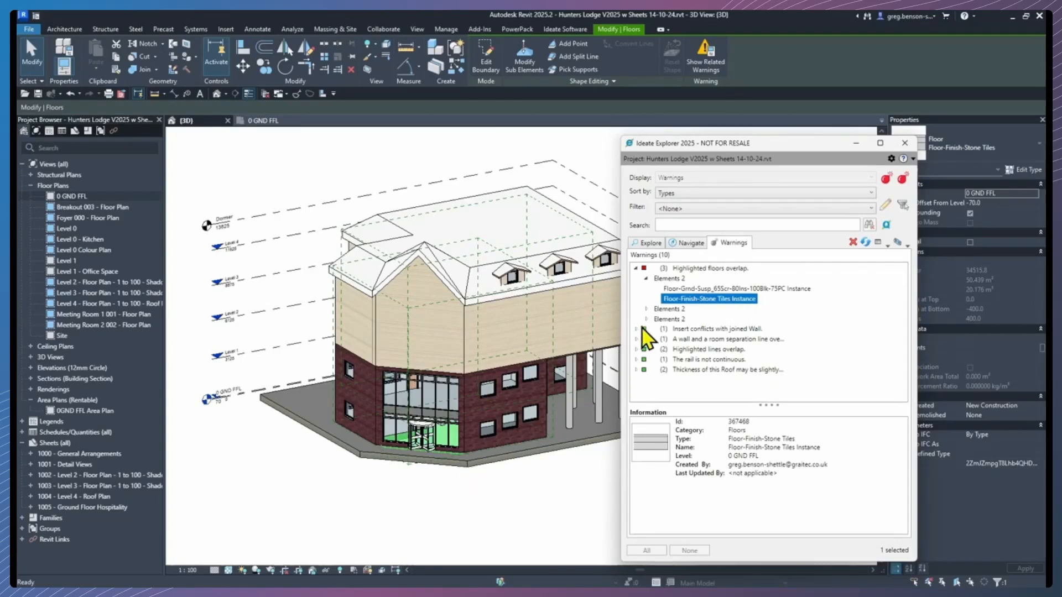
Temporarily isolate the first pair of overlapping floors in the 3D view and inspect the Floor-Finish-Stone Tiles floor
{"action": "left_click", "coordinate": [680, 280]}
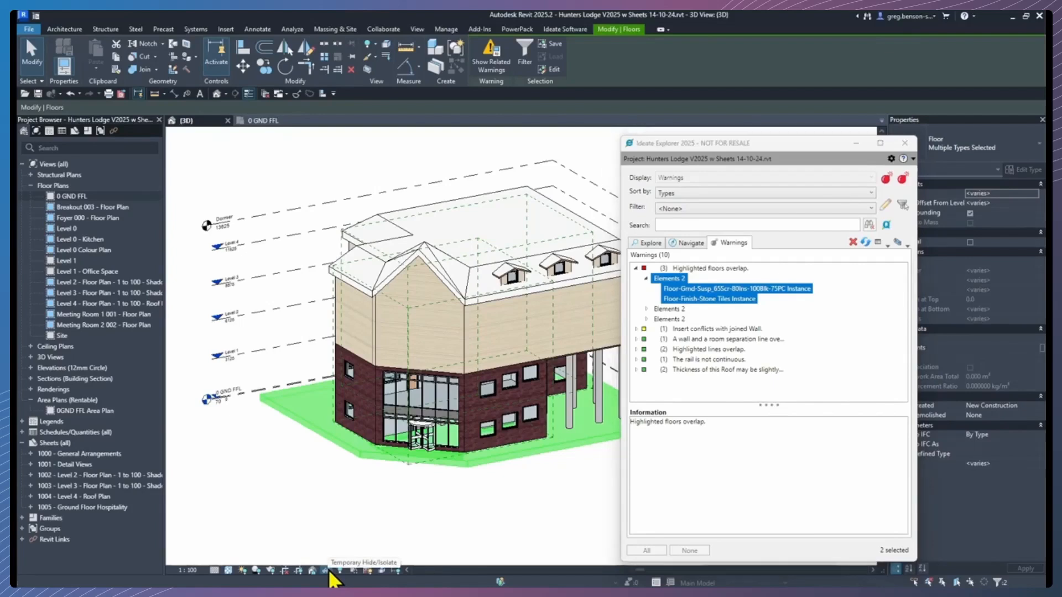
{"action": "left_click", "coordinate": [328, 570]}
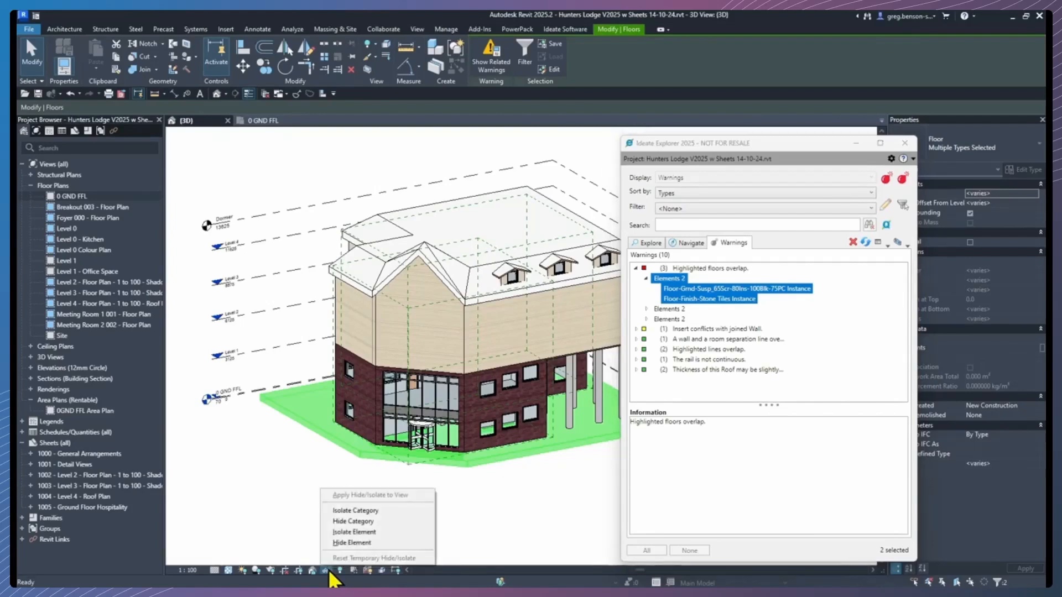
{"action": "left_click", "coordinate": [393, 532]}
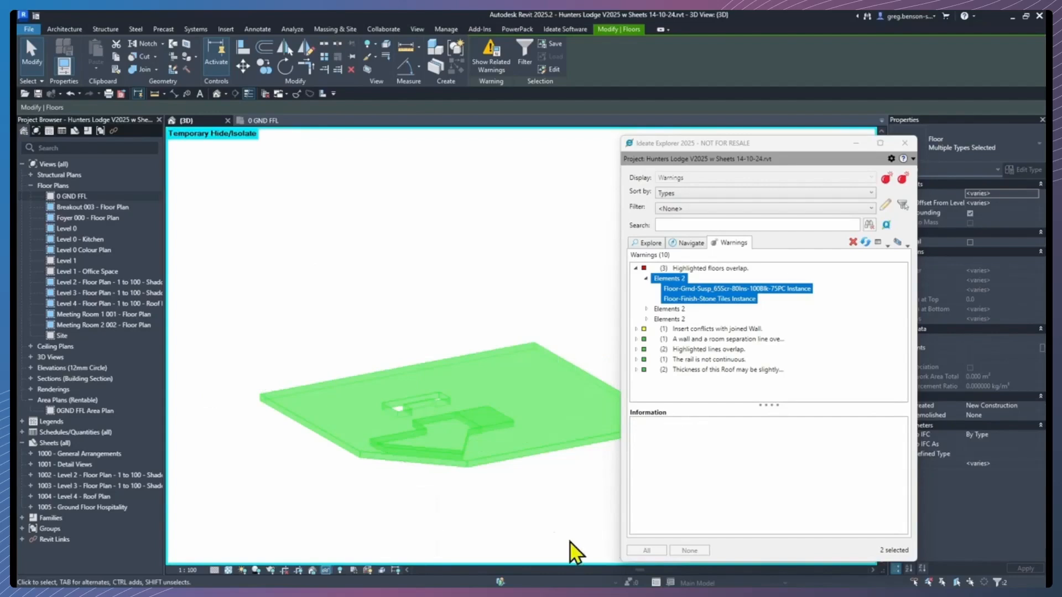
{"action": "scroll", "coordinate": [460, 493], "scroll_direction": "up", "scroll_amount": 3}
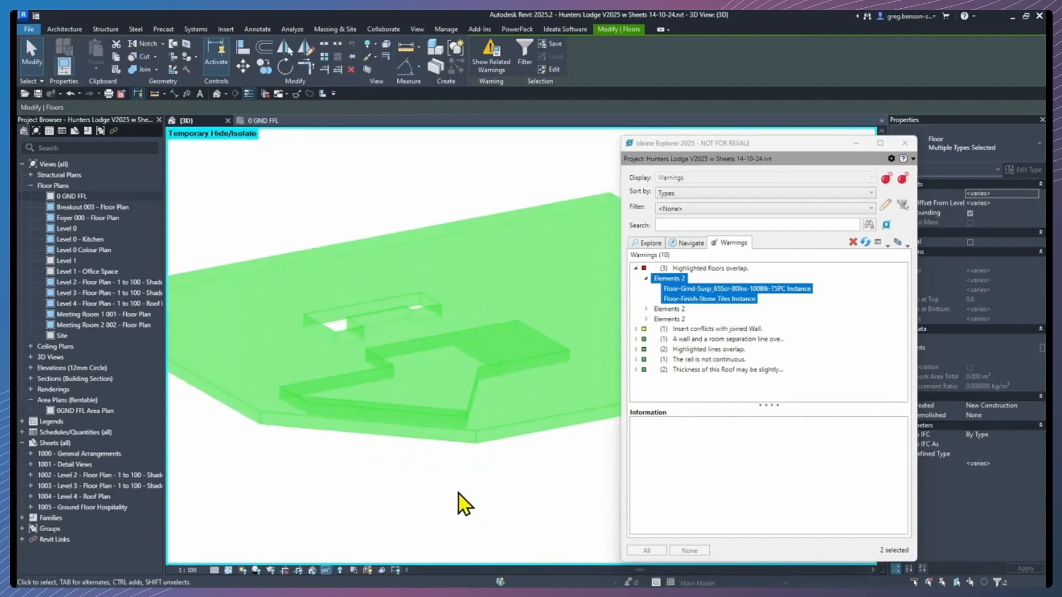
{"action": "left_click", "coordinate": [457, 494]}
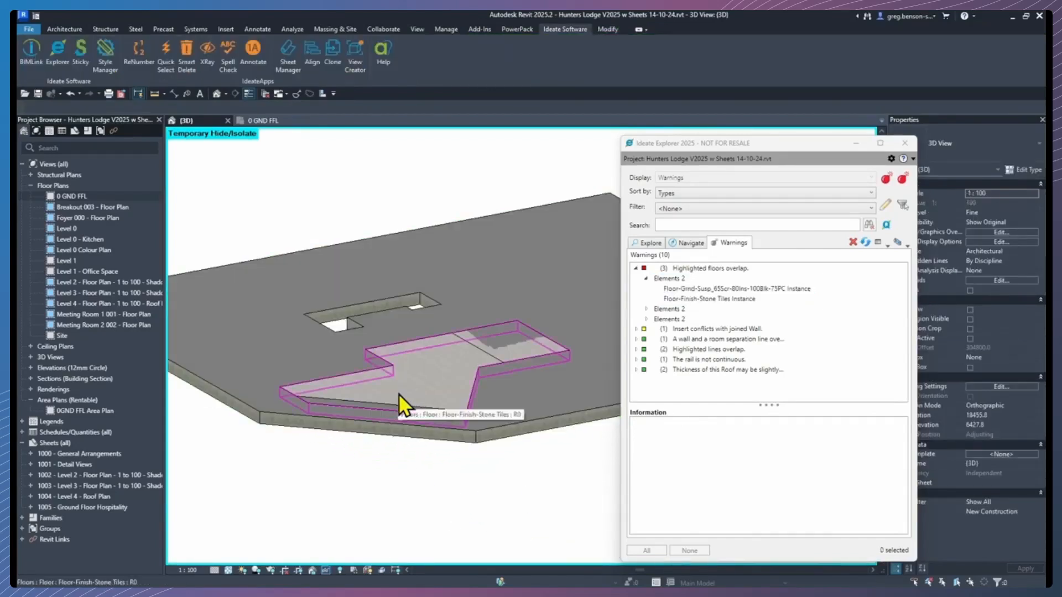
{"action": "left_click", "coordinate": [408, 381]}
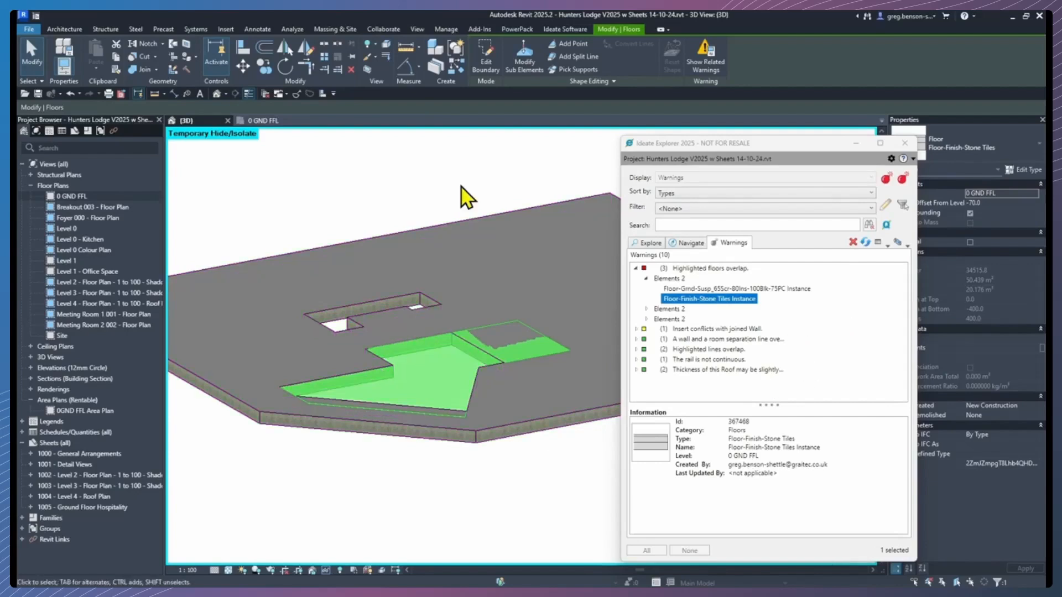
{"action": "left_click", "coordinate": [467, 199]}
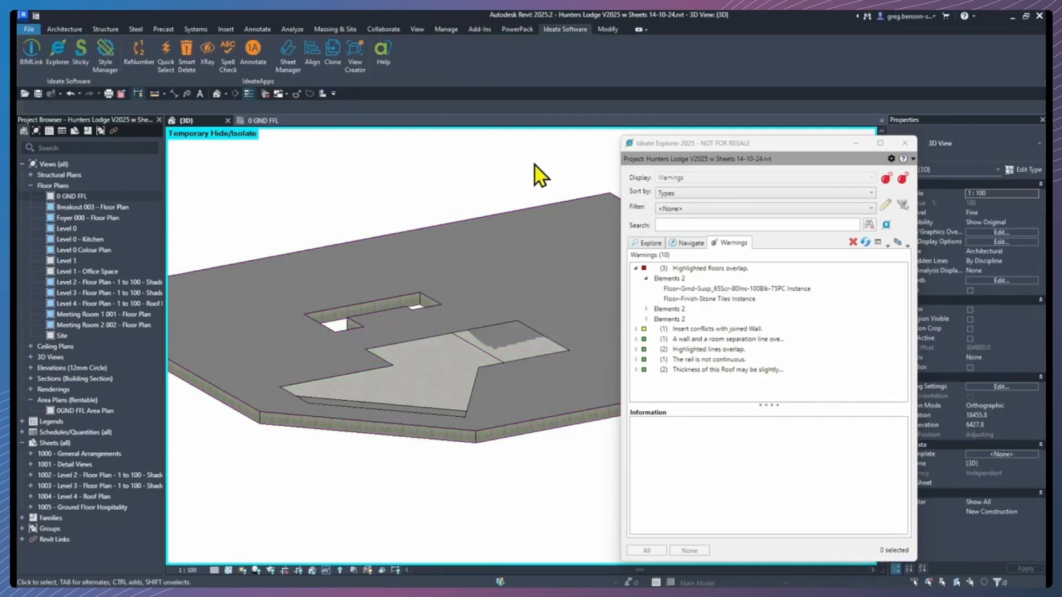
Open Revit's built-in warnings list beside the Explorer, expand the overlapping floors group and highlight the elements of Warning 3
{"action": "left_click", "coordinate": [446, 29]}
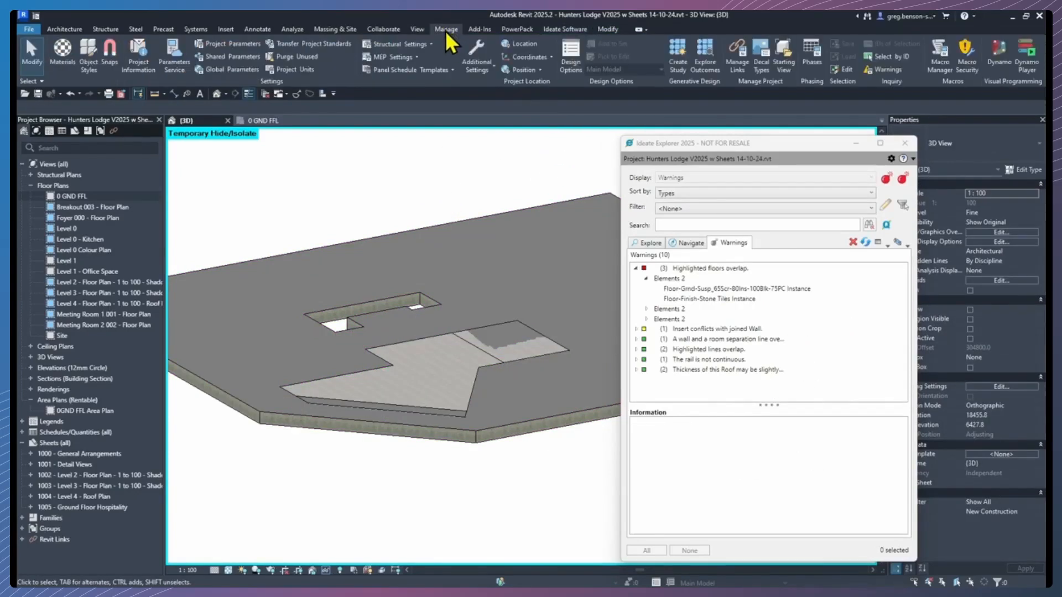
{"action": "left_click", "coordinate": [885, 70]}
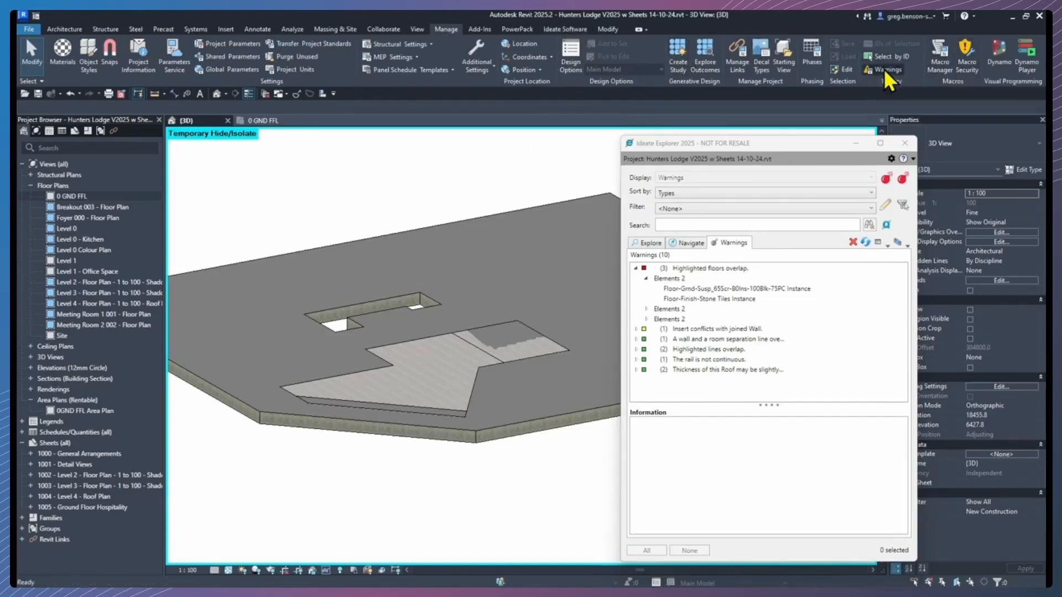
{"action": "left_click_drag", "start_coordinate": [805, 190], "coordinate": [891, 95]}
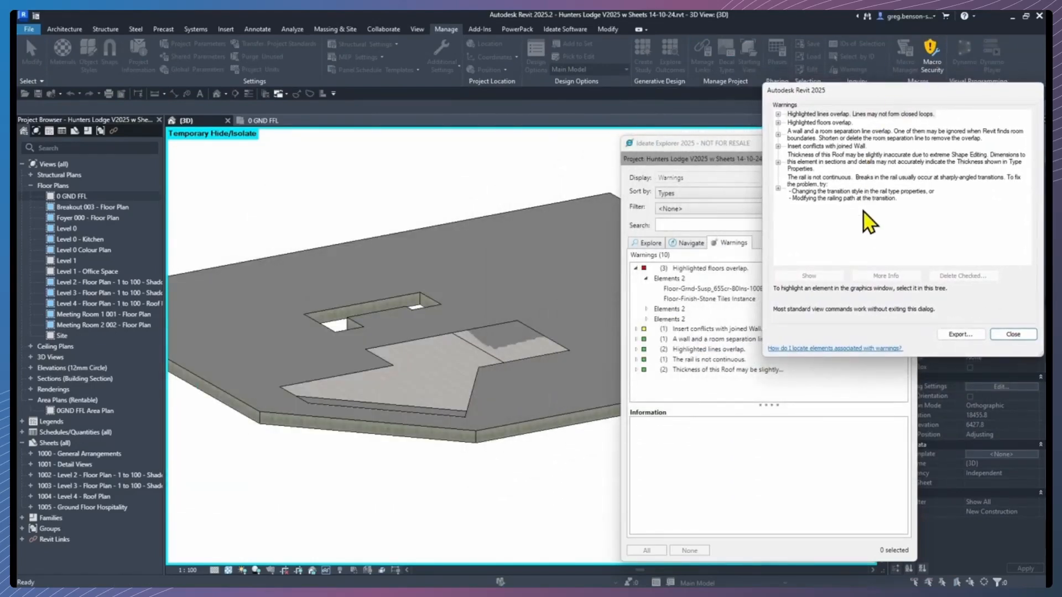
{"action": "left_click", "coordinate": [796, 122]}
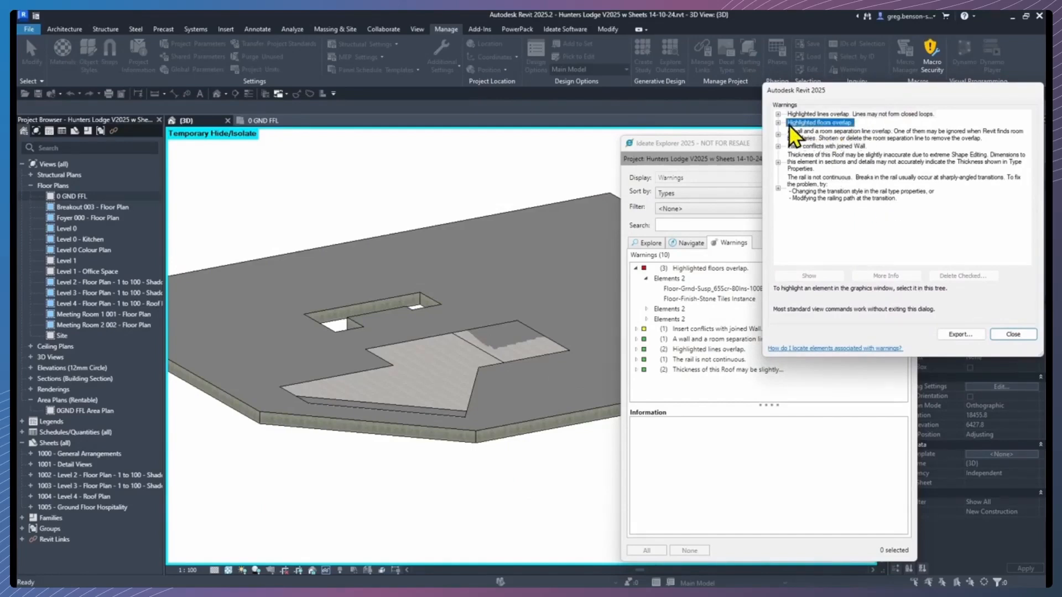
{"action": "left_click", "coordinate": [778, 122]}
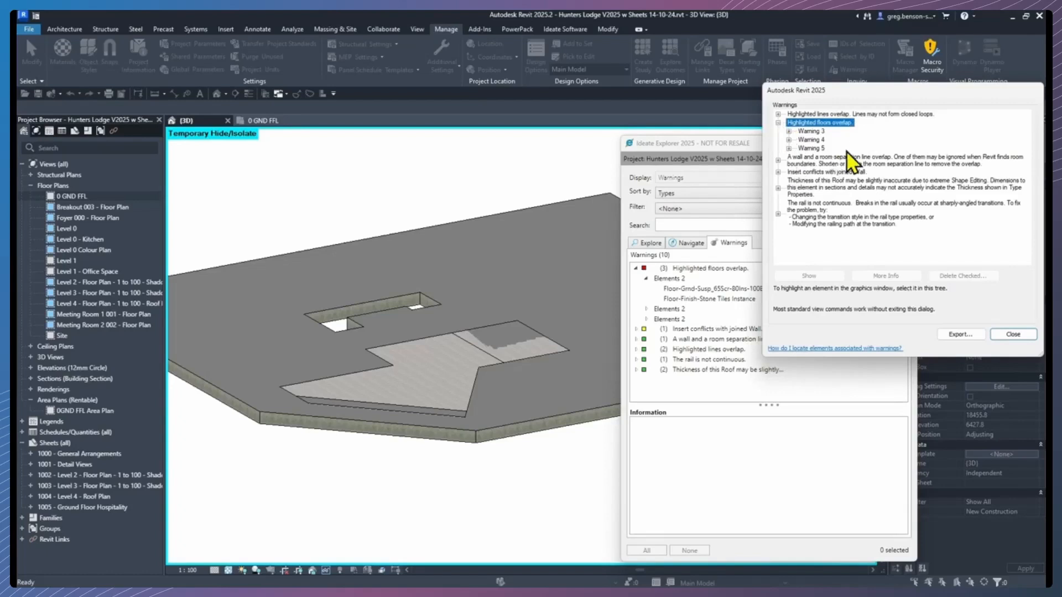
{"action": "left_click", "coordinate": [811, 132]}
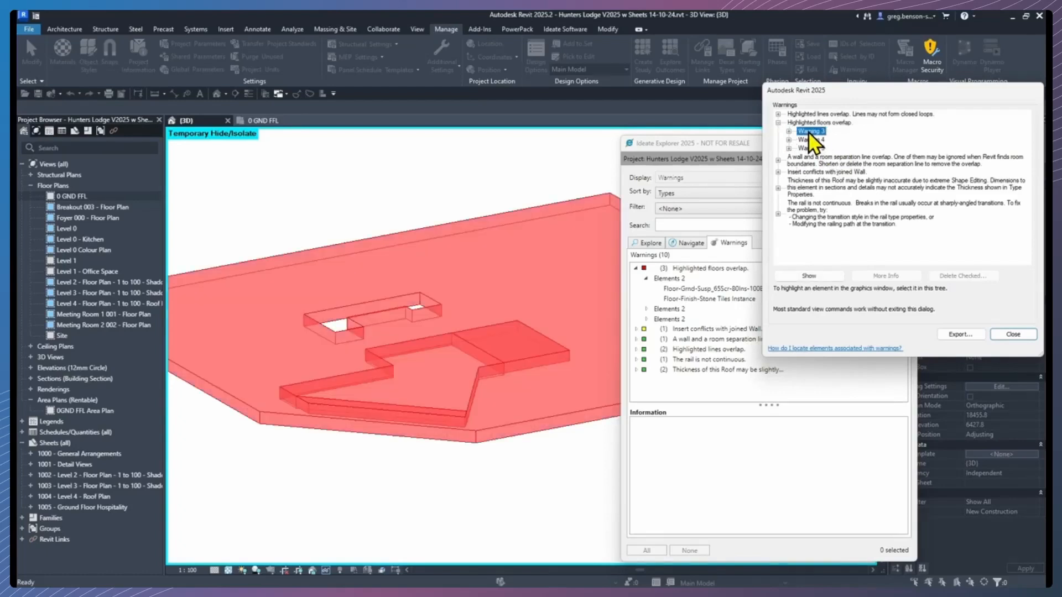
Highlight Warning 3's suspended ground floor and stone tiles floor individually in the 3D view, and close Revit's warnings list
{"action": "left_click", "coordinate": [789, 132]}
{"action": "left_click", "coordinate": [842, 140]}
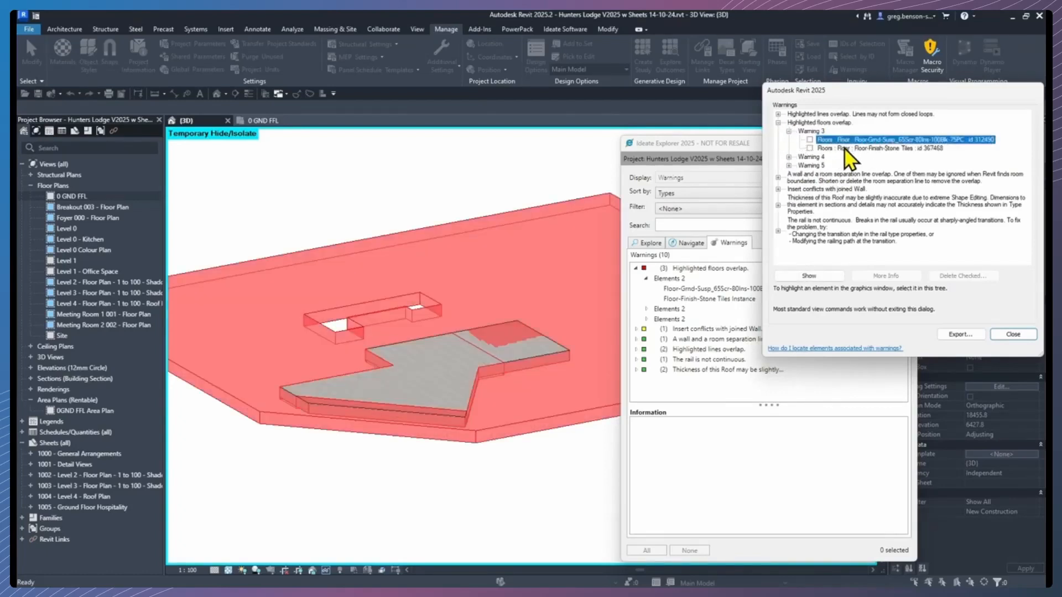
{"action": "left_click", "coordinate": [845, 148]}
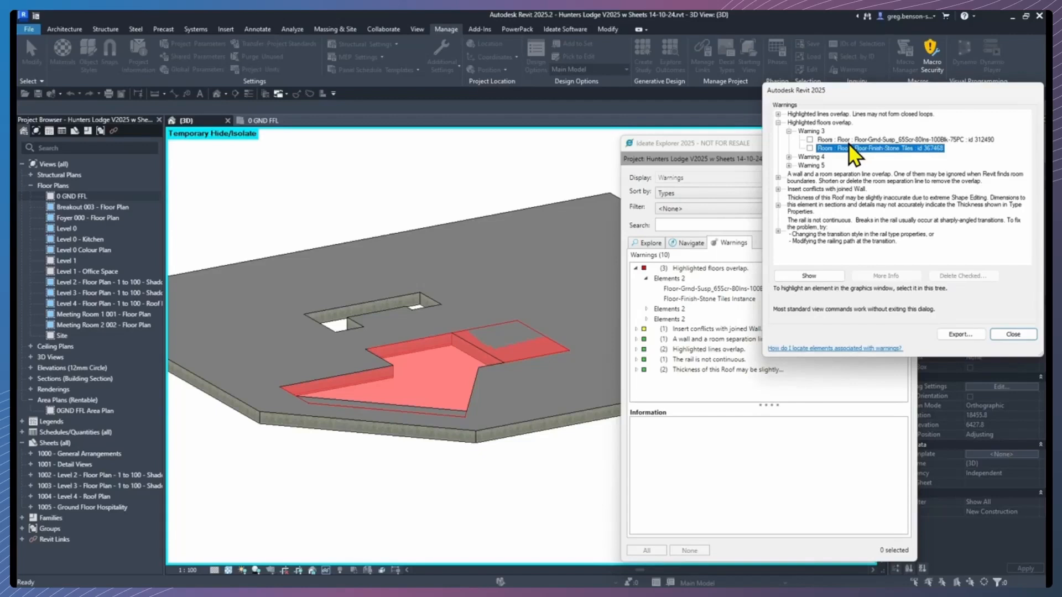
{"action": "left_click", "coordinate": [856, 140]}
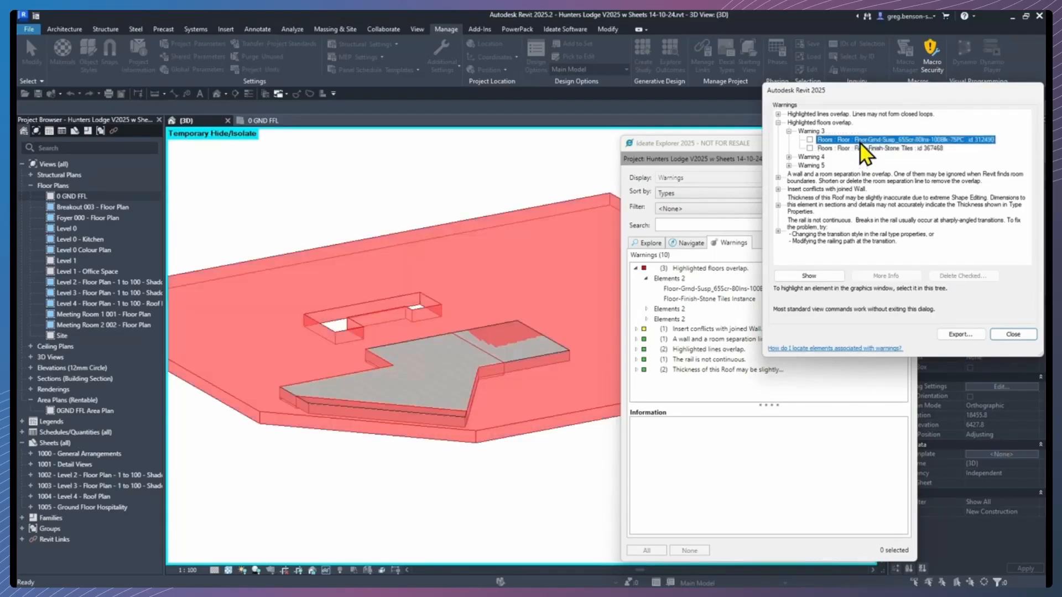
{"action": "left_click", "coordinate": [860, 149]}
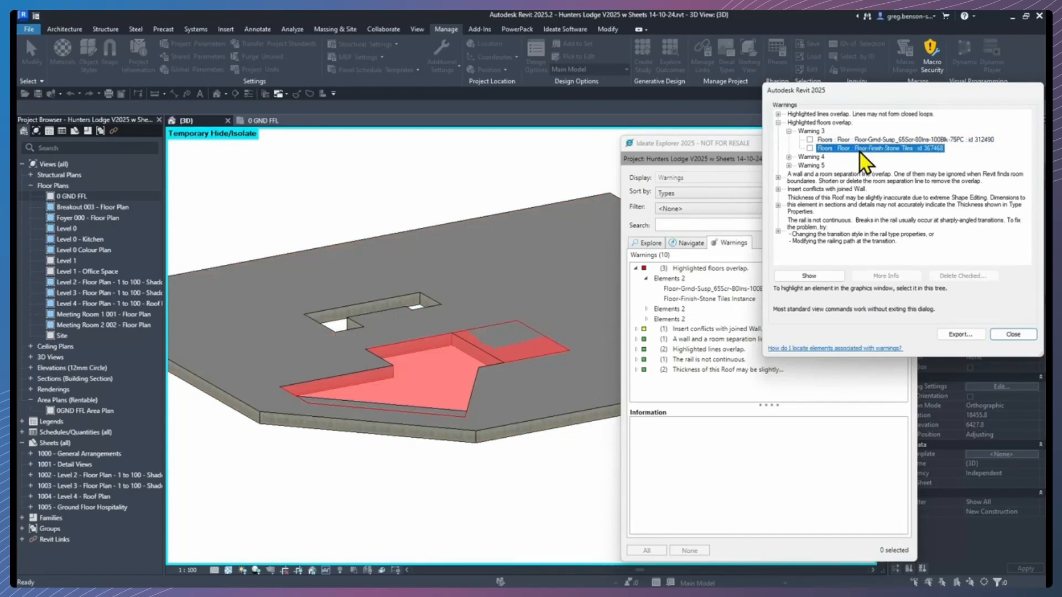
{"action": "left_click", "coordinate": [856, 140]}
{"action": "left_click", "coordinate": [789, 132]}
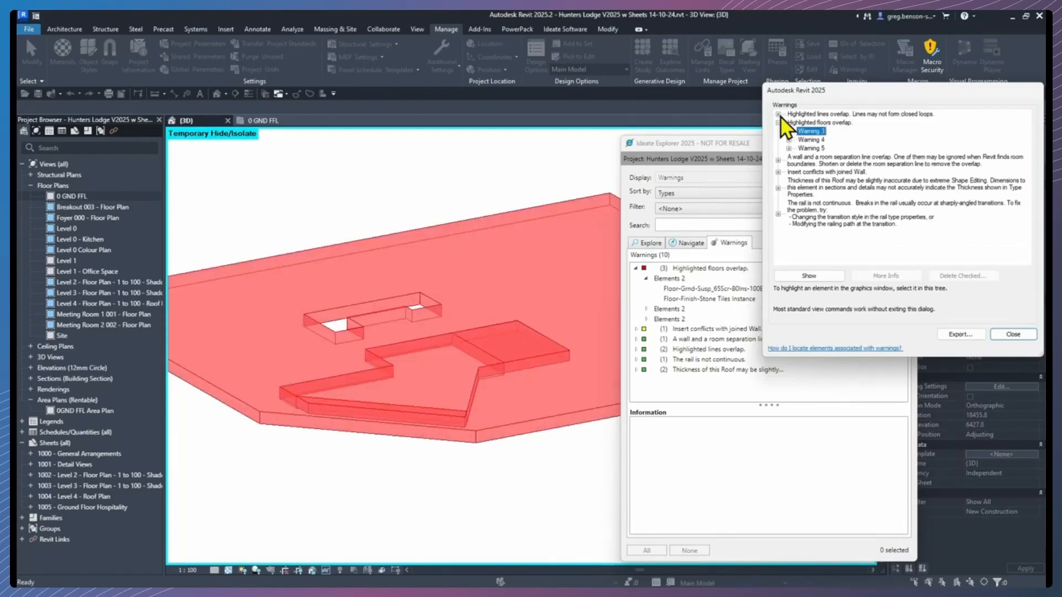
{"action": "left_click_drag", "start_coordinate": [864, 97], "coordinate": [887, 110]}
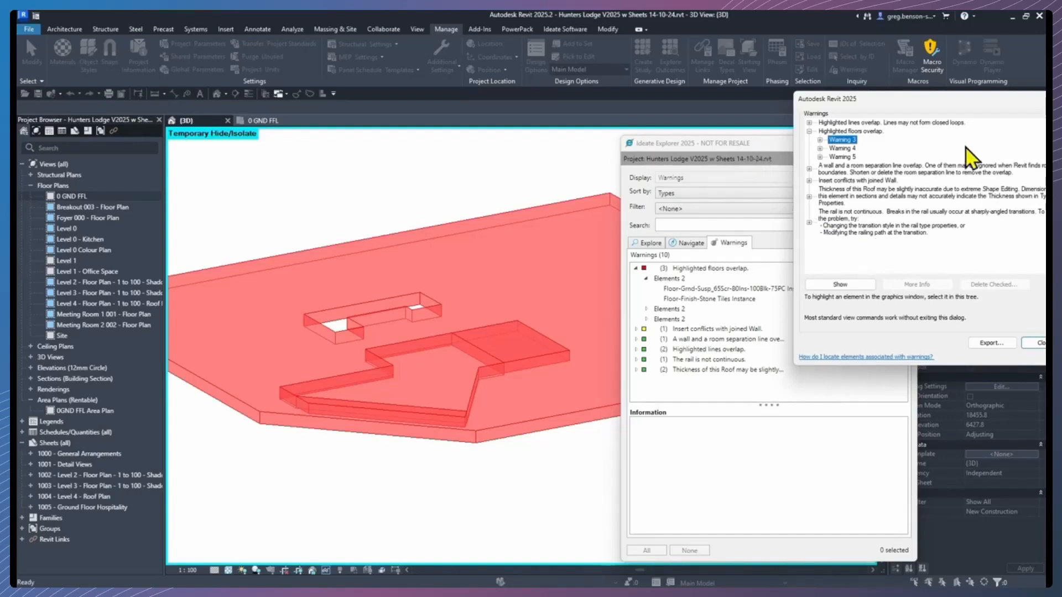
{"action": "left_click_drag", "start_coordinate": [981, 100], "coordinate": [890, 108]}
{"action": "left_click", "coordinate": [962, 351]}
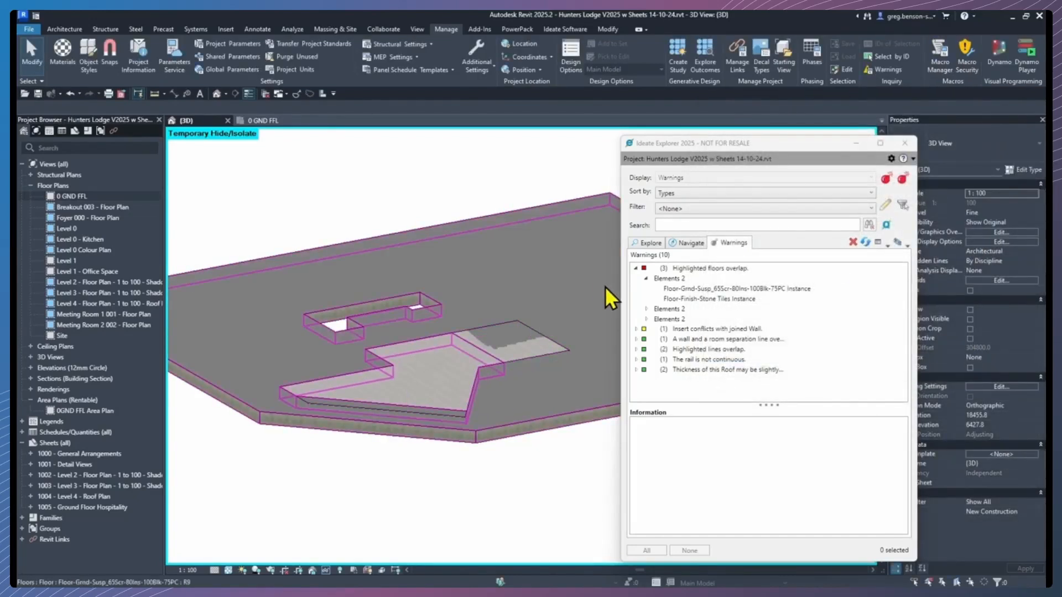
Edit the boundary of the Floor-Finish-Stone Tiles floor and move its long slanted outer edge slightly inward towards the slab opening
{"action": "left_click", "coordinate": [401, 395]}
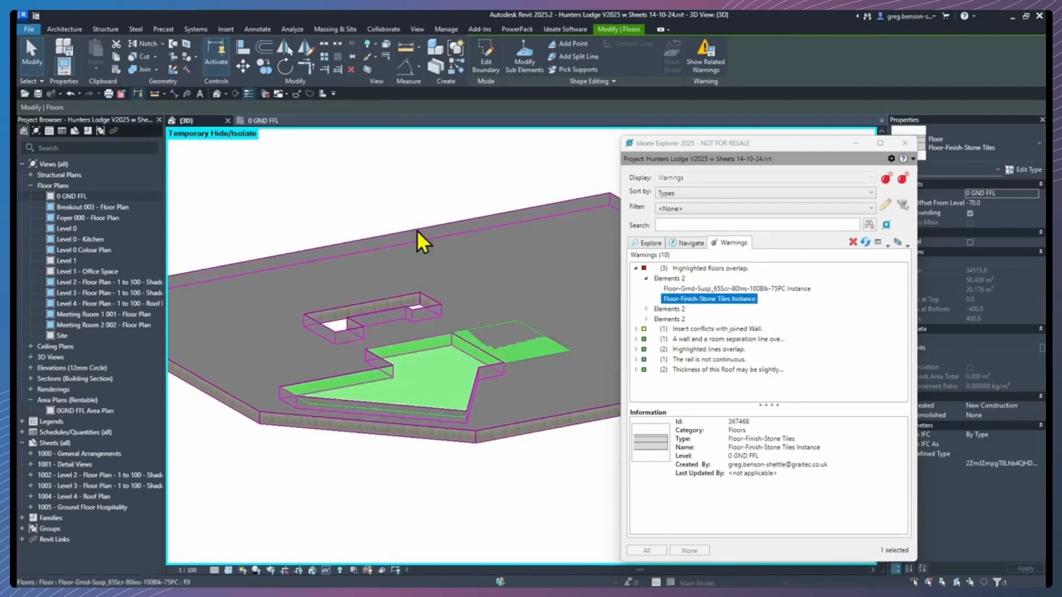
{"action": "left_click", "coordinate": [486, 62]}
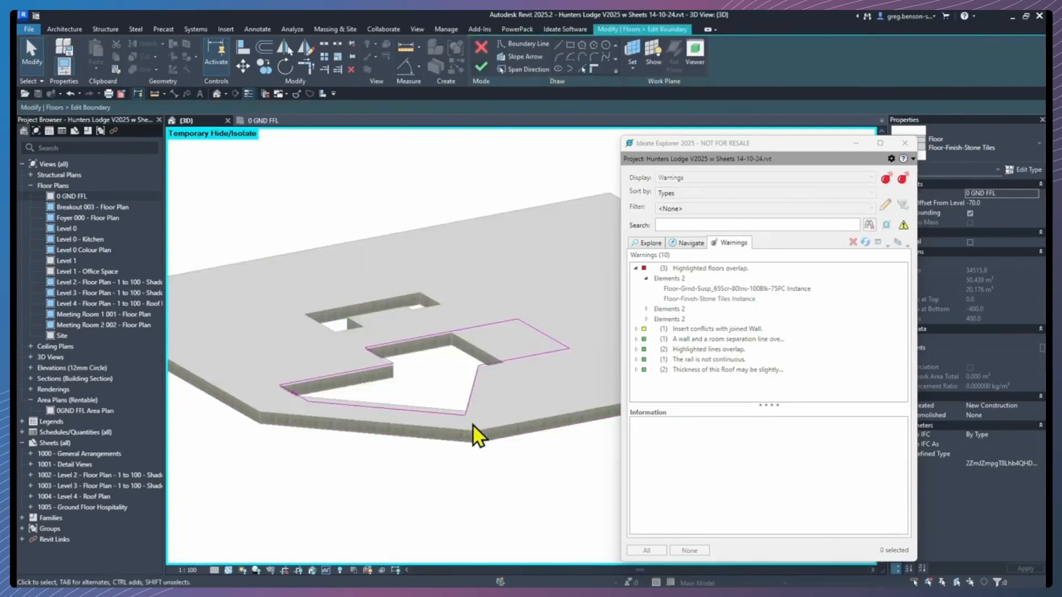
{"action": "middle_click_drag", "start_coordinate": [541, 302], "coordinate": [532, 445], "text": "shift"}
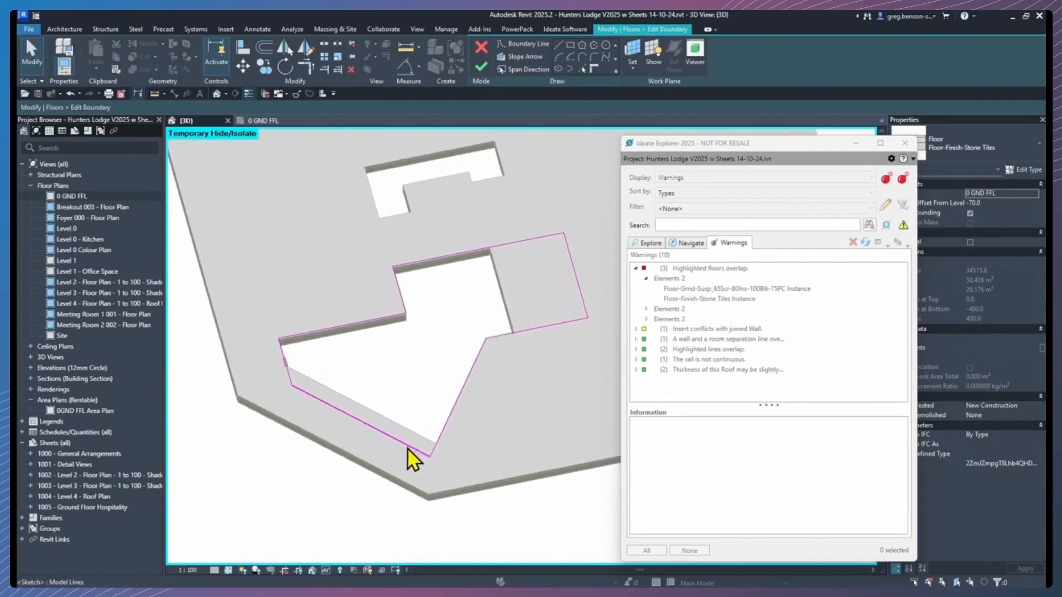
{"action": "left_click", "coordinate": [389, 438]}
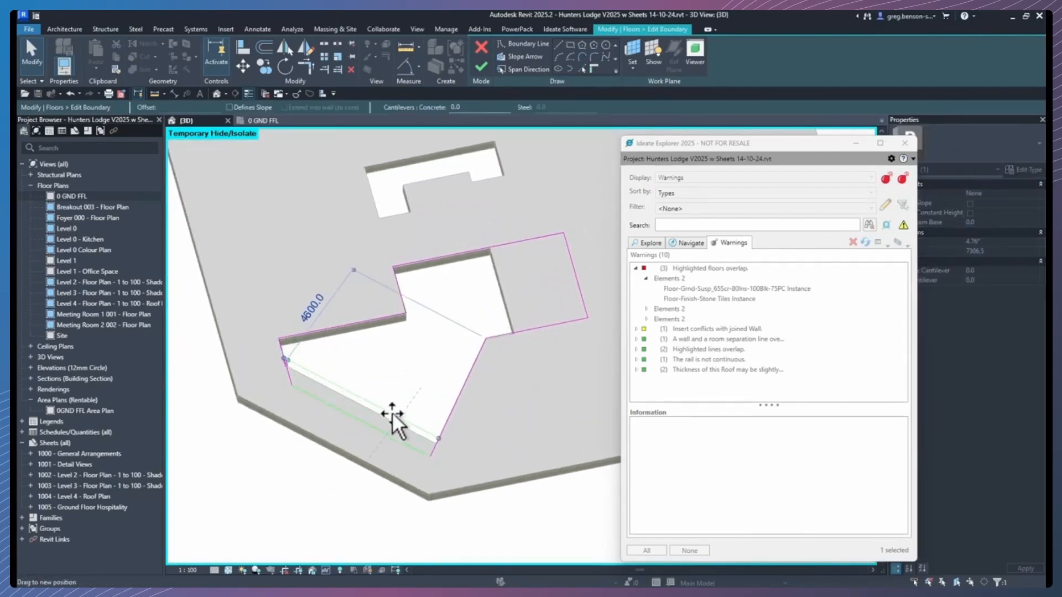
{"action": "left_click_drag", "start_coordinate": [391, 416], "coordinate": [391, 429]}
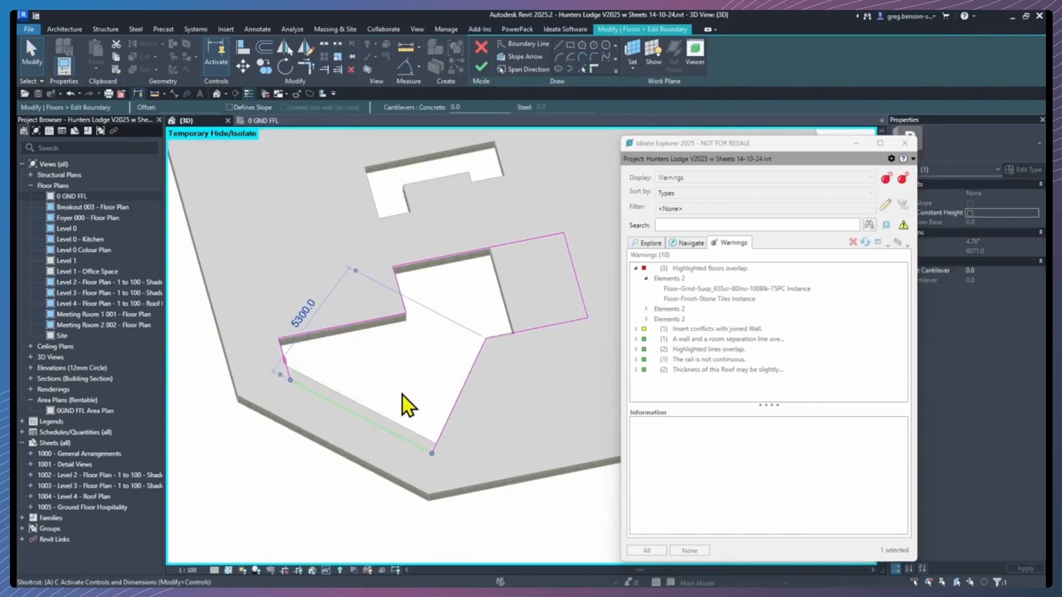
Align the stone tiles boundary's long slanted edge with the matching edge of the suspended floor's opening
{"action": "key", "text": "a"}
{"action": "key", "text": "l"}
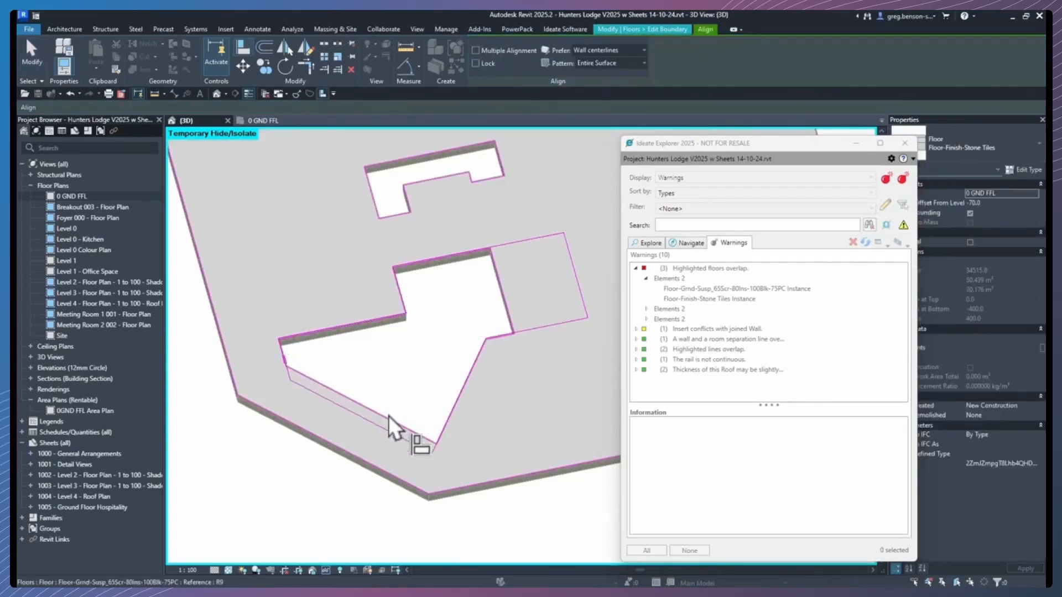
{"action": "middle_click_drag", "start_coordinate": [402, 397], "coordinate": [387, 310], "text": "shift"}
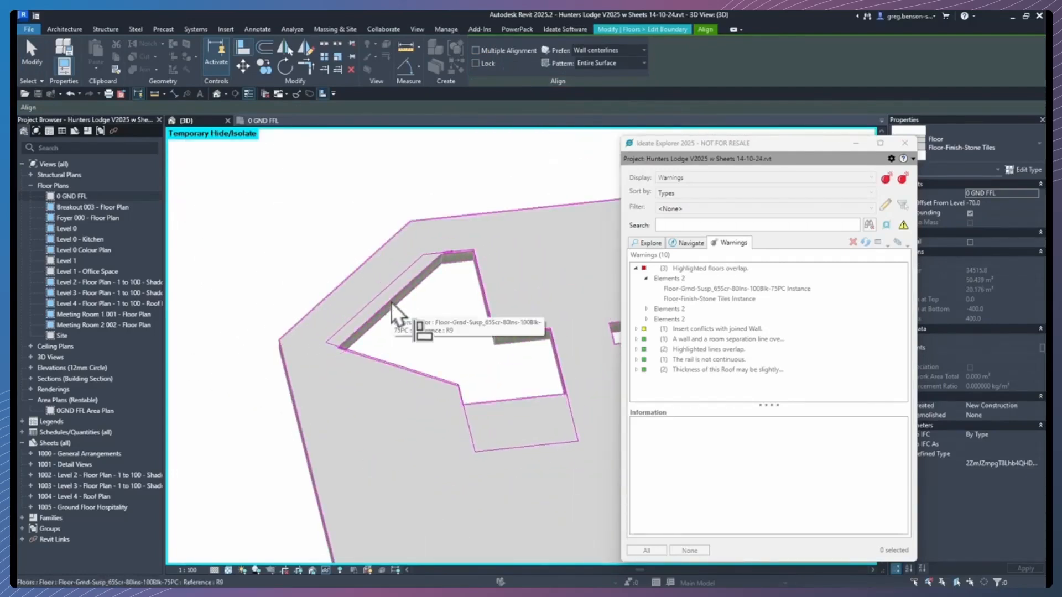
{"action": "key", "text": "Tab"}
{"action": "left_click", "coordinate": [390, 301]}
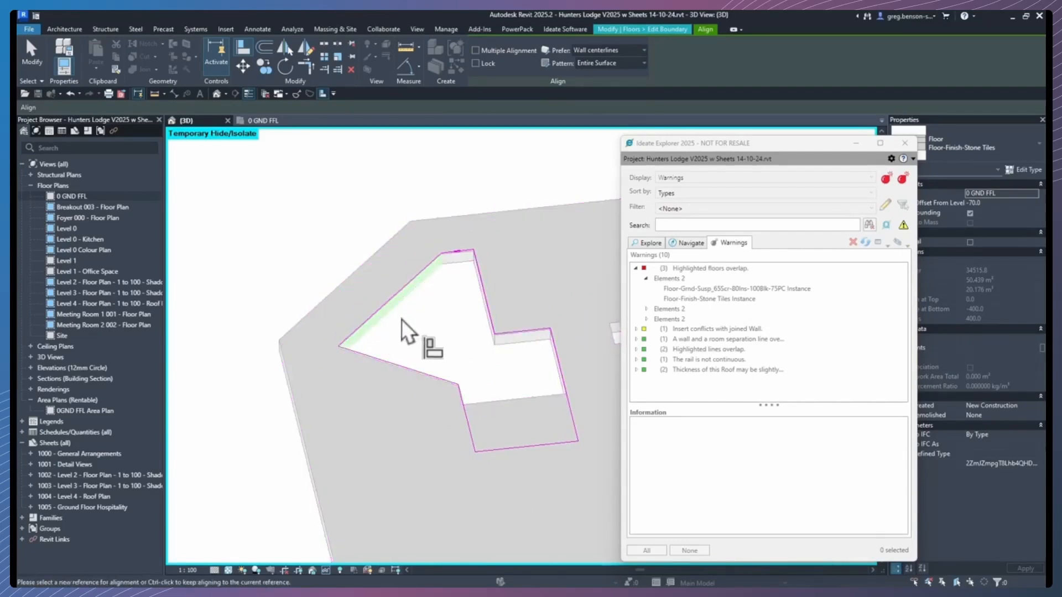
Align the far end edge of the stone tiles boundary with the suspended floor's opening and finish the boundary edit
{"action": "key", "text": "Escape"}
{"action": "key", "text": "a"}
{"action": "key", "text": "l"}
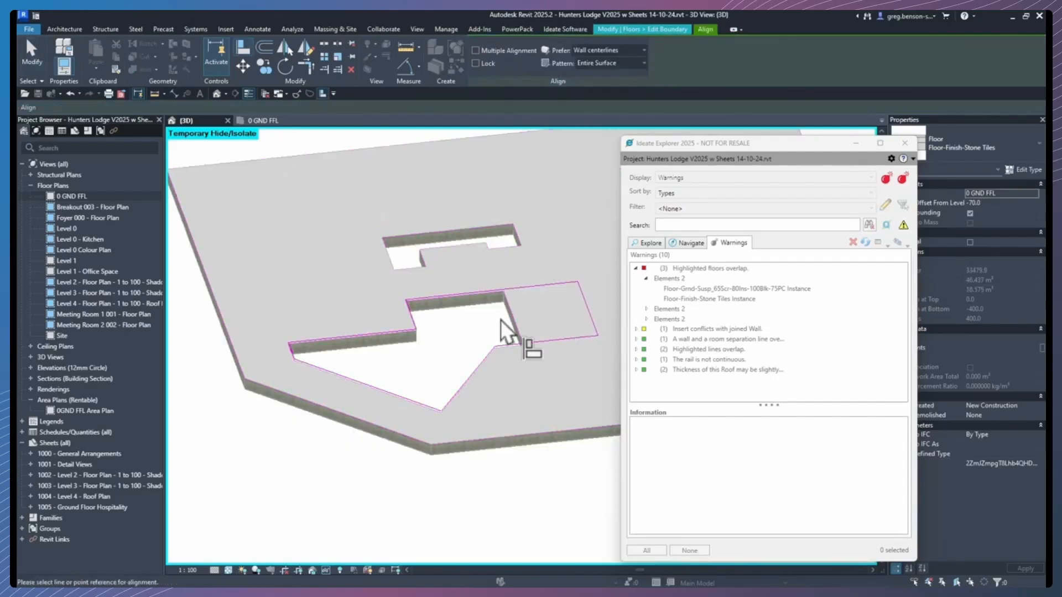
{"action": "left_click", "coordinate": [509, 316]}
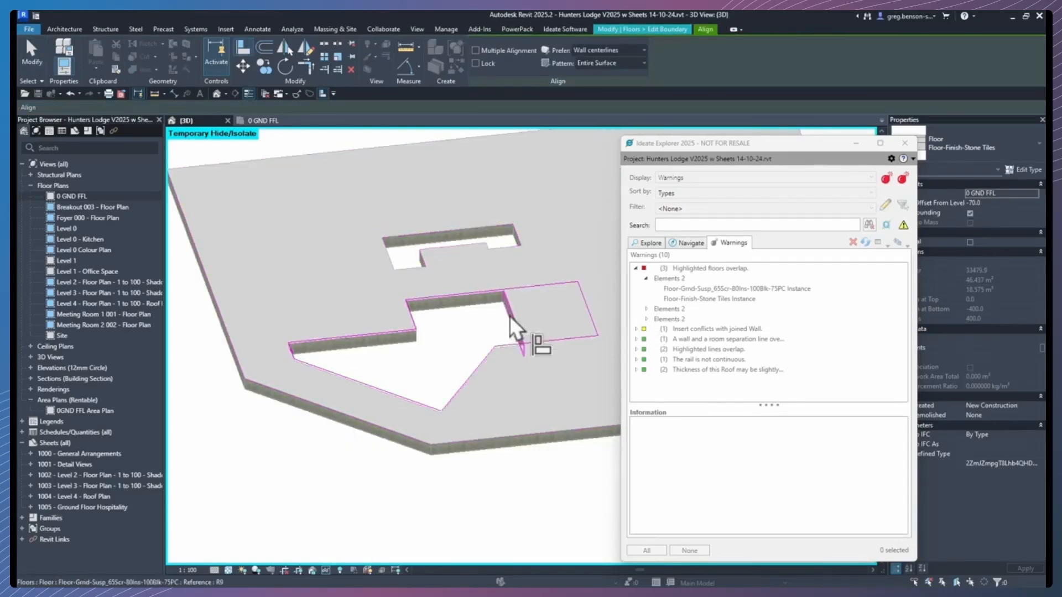
{"action": "left_click", "coordinate": [592, 312]}
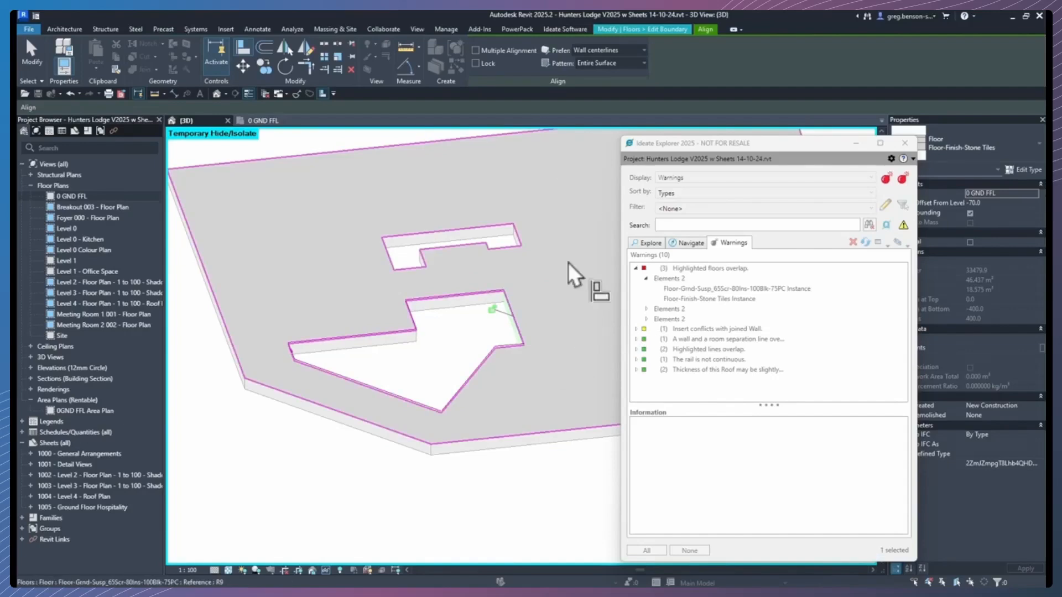
{"action": "left_click", "coordinate": [662, 29]}
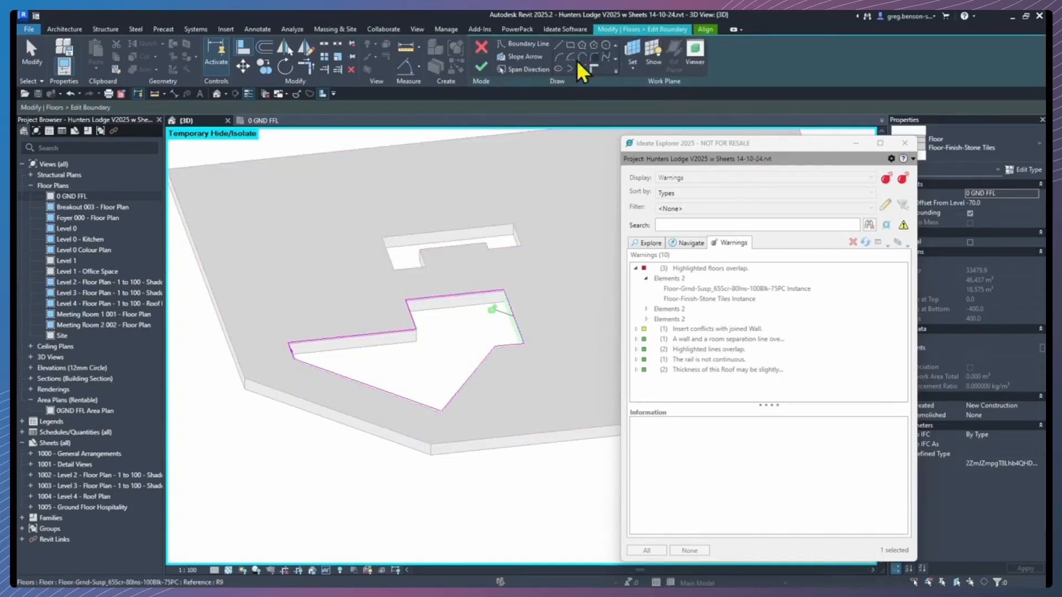
{"action": "left_click", "coordinate": [480, 63]}
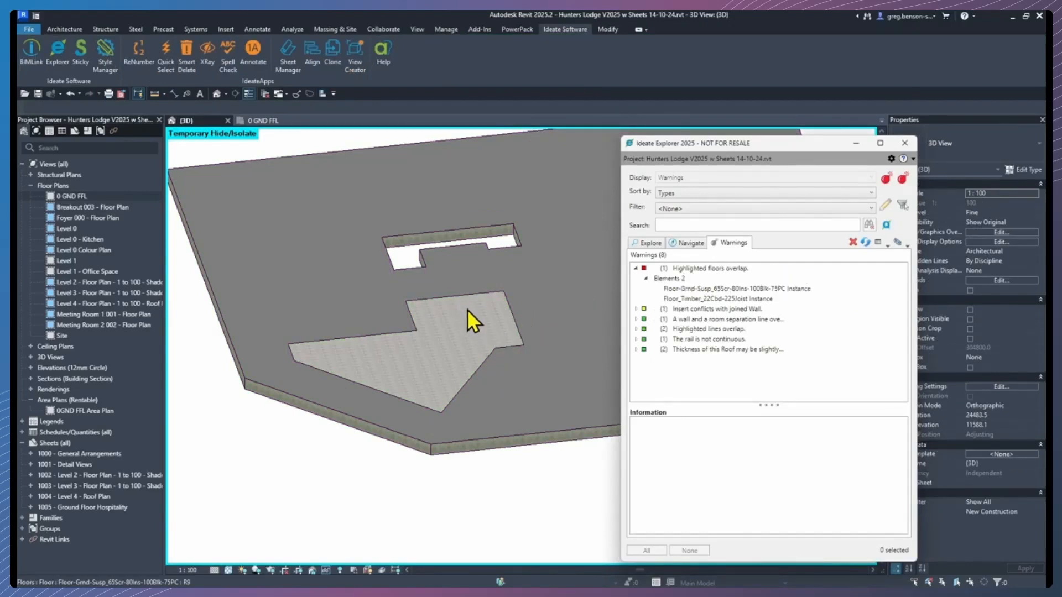
Highlight the suspended ground floor and the Floor_Timber_22Cbd-225Joist floor of the remaining overlap warning in the 3D view
{"action": "left_click", "coordinate": [712, 299]}
{"action": "left_click", "coordinate": [707, 289]}
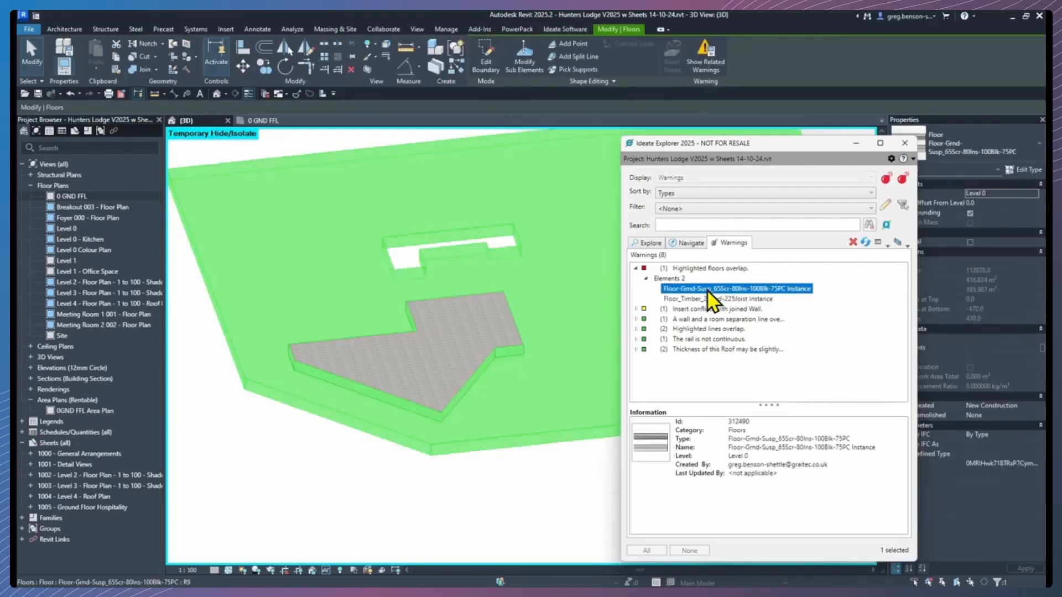
{"action": "scroll", "coordinate": [457, 336], "scroll_direction": "down", "scroll_amount": 3}
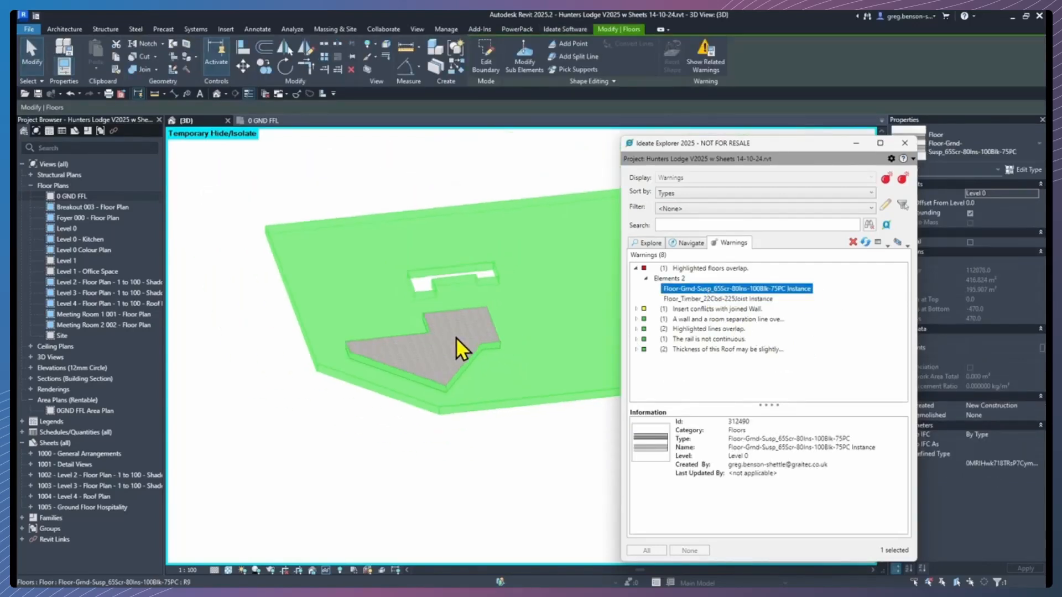
{"action": "middle_click_drag", "start_coordinate": [585, 343], "coordinate": [537, 360]}
{"action": "key", "text": "Escape"}
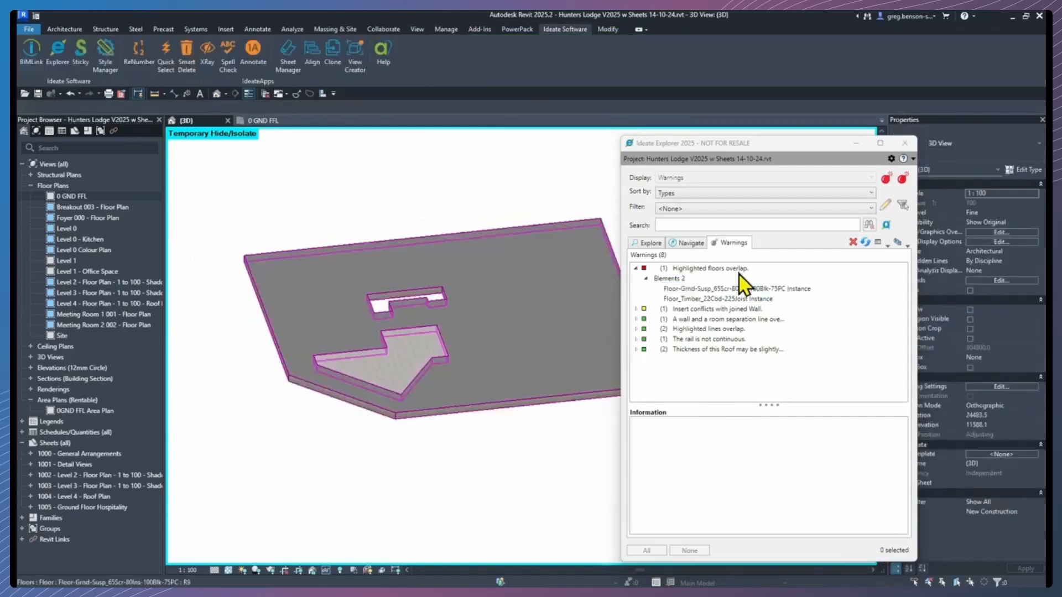
{"action": "left_click", "coordinate": [709, 302]}
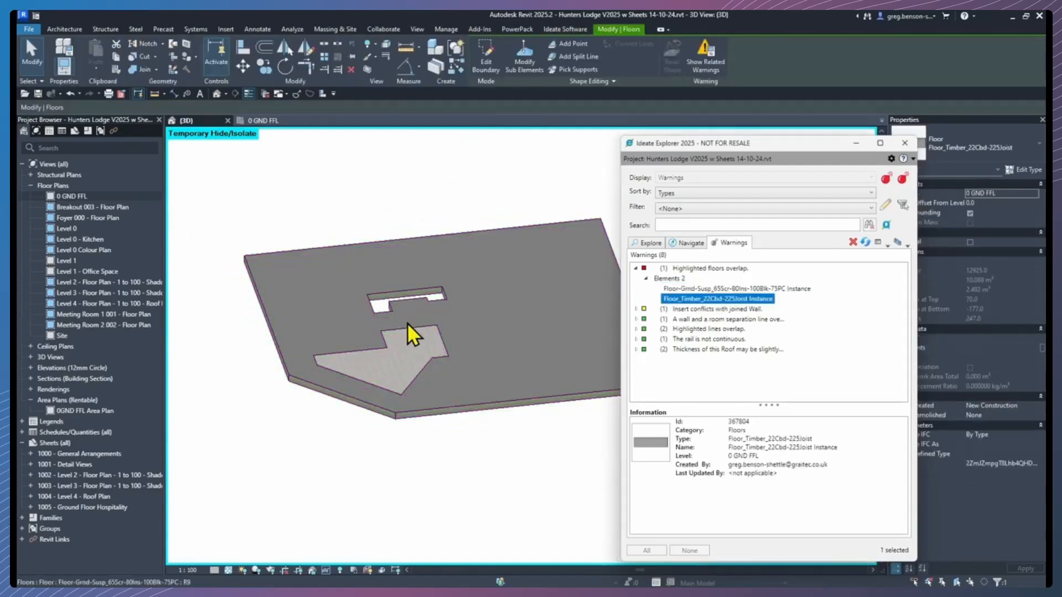
Reset the temporary hide/isolate in the 3D view to show the whole building
{"action": "left_click", "coordinate": [328, 571]}
{"action": "left_click", "coordinate": [340, 570]}
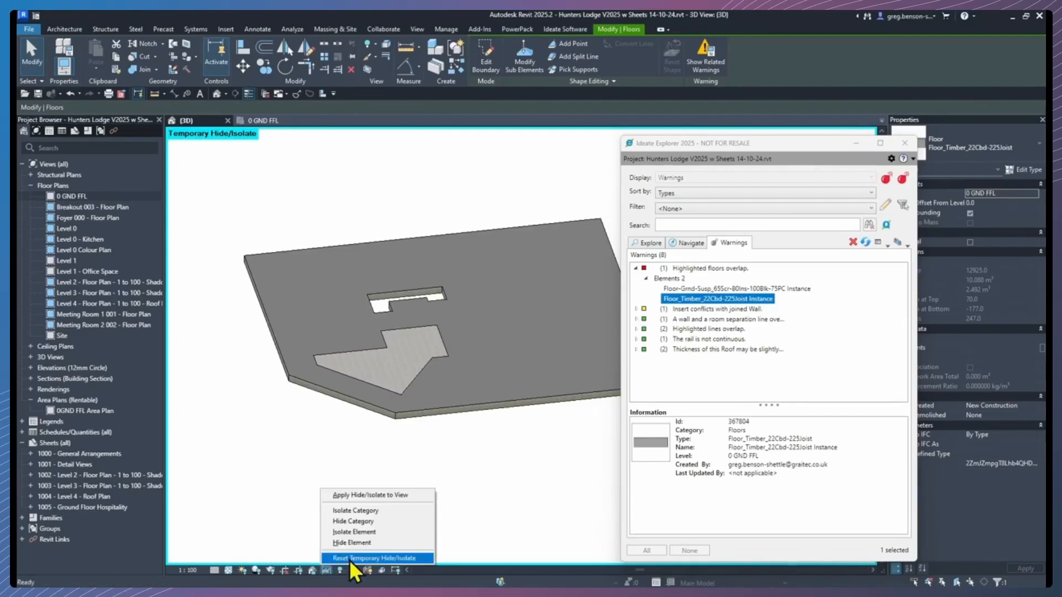
{"action": "left_click", "coordinate": [350, 559]}
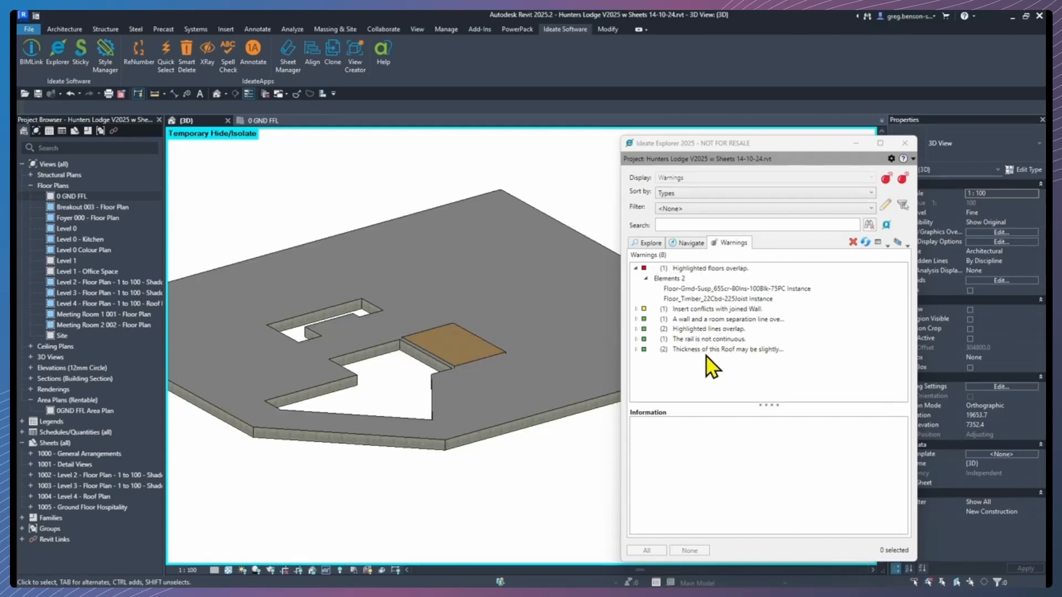
{"action": "left_click", "coordinate": [325, 571]}
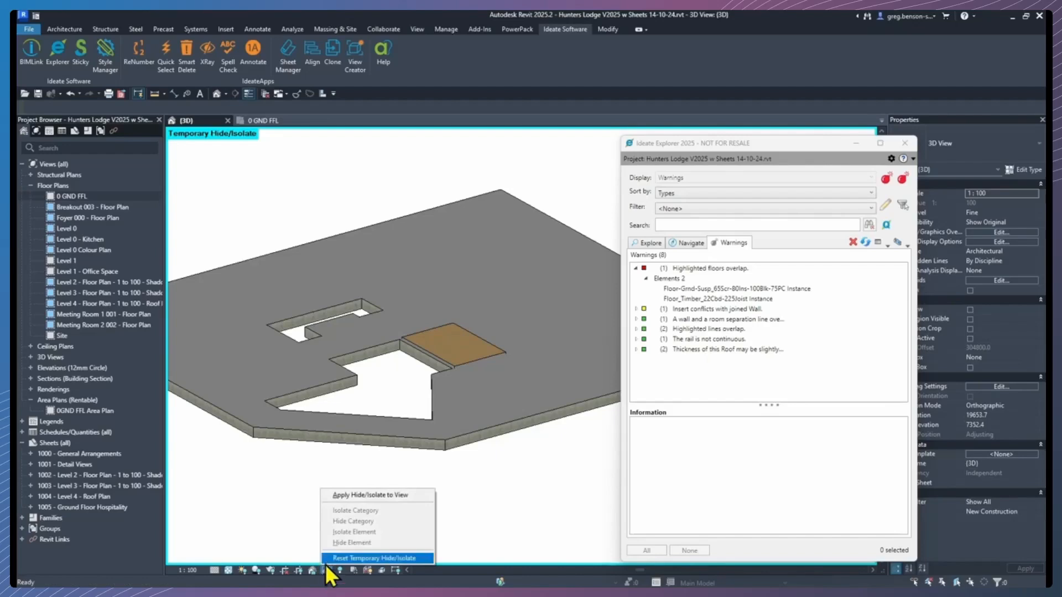
{"action": "left_click", "coordinate": [326, 558]}
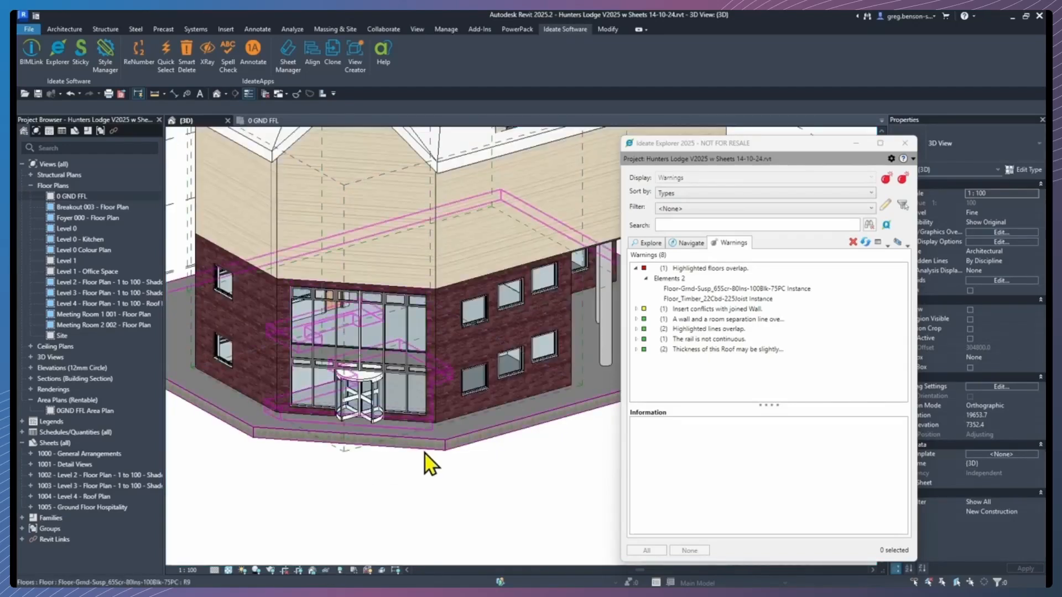
{"action": "scroll", "coordinate": [431, 477], "scroll_direction": "down", "scroll_amount": 1}
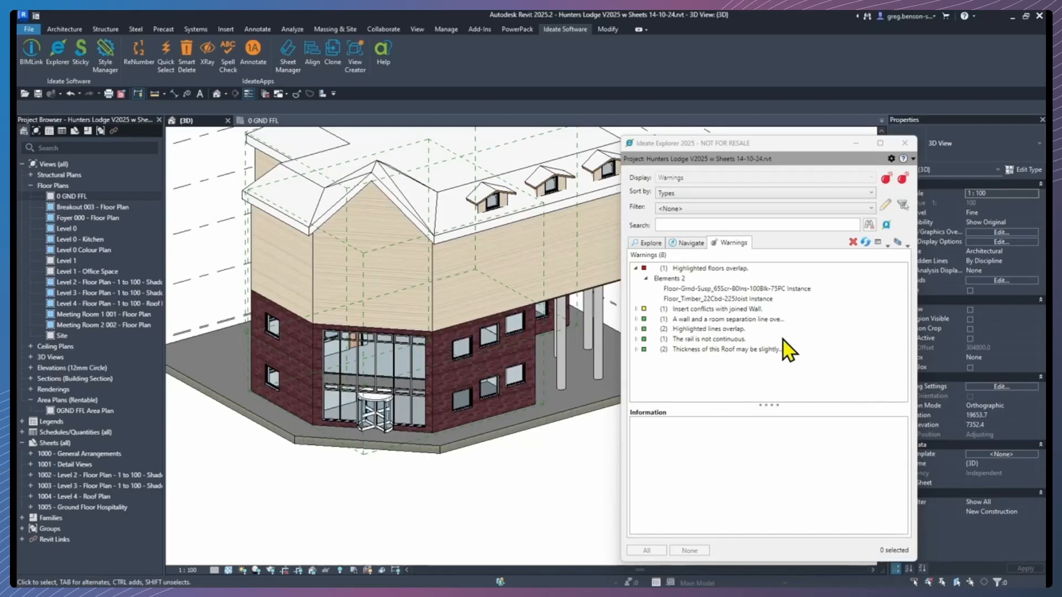
Expand the insert conflicts with joined wall warning, create a section box around its elements and inspect the conflicting wall and door
{"action": "left_click", "coordinate": [719, 309]}
{"action": "left_click", "coordinate": [636, 309]}
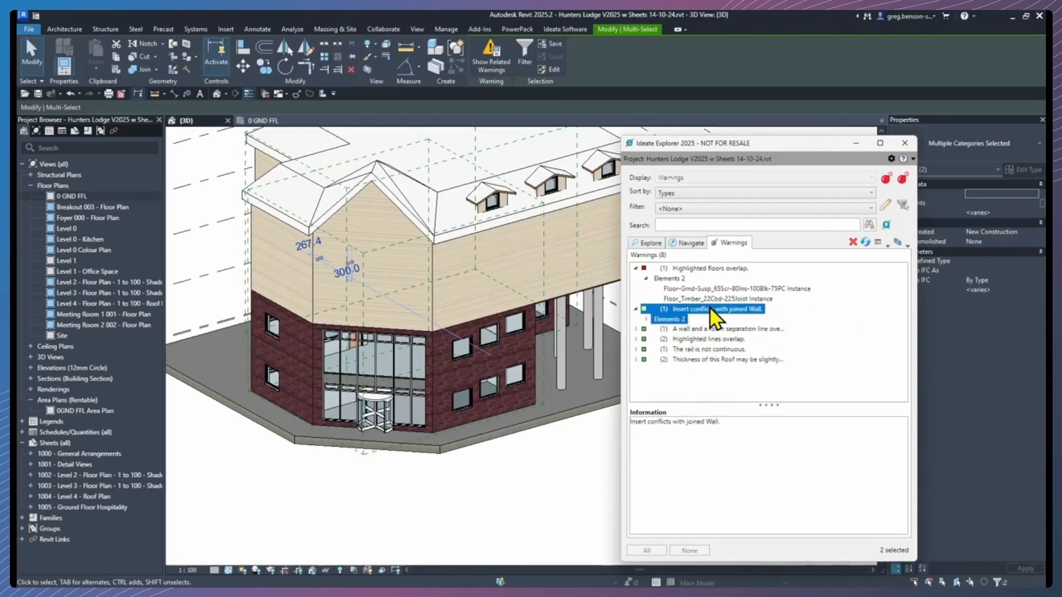
{"action": "left_click", "coordinate": [900, 241]}
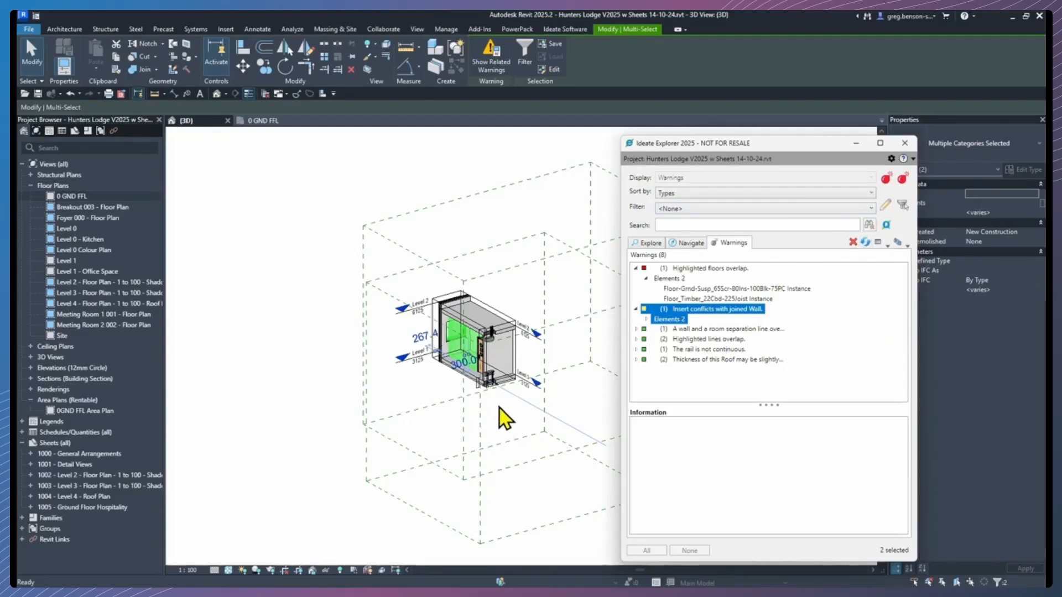
{"action": "scroll", "coordinate": [499, 418], "scroll_direction": "up", "scroll_amount": 4}
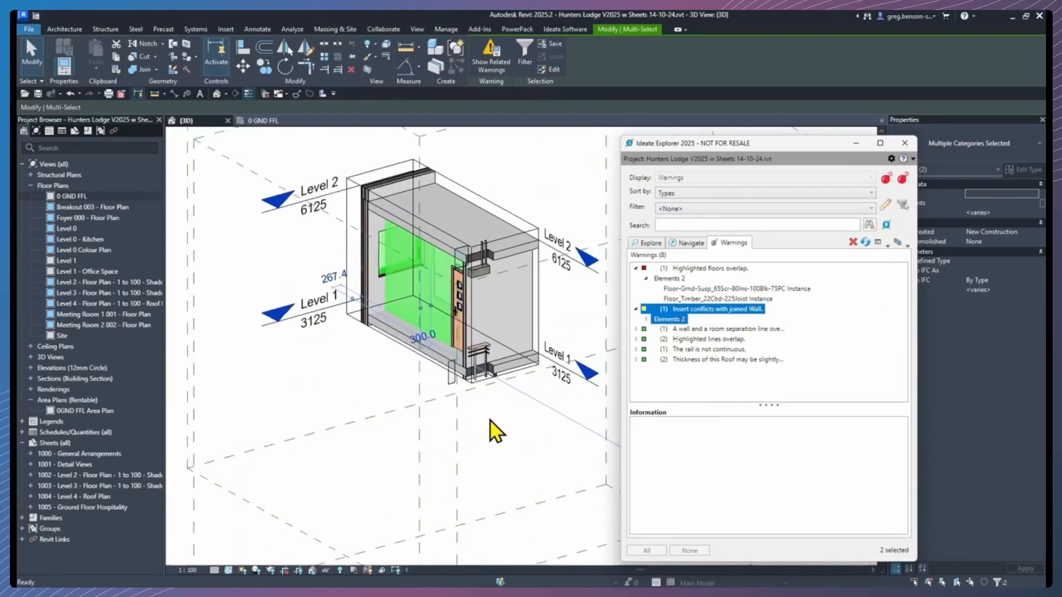
{"action": "middle_click_drag", "start_coordinate": [498, 433], "coordinate": [543, 440], "text": "shift"}
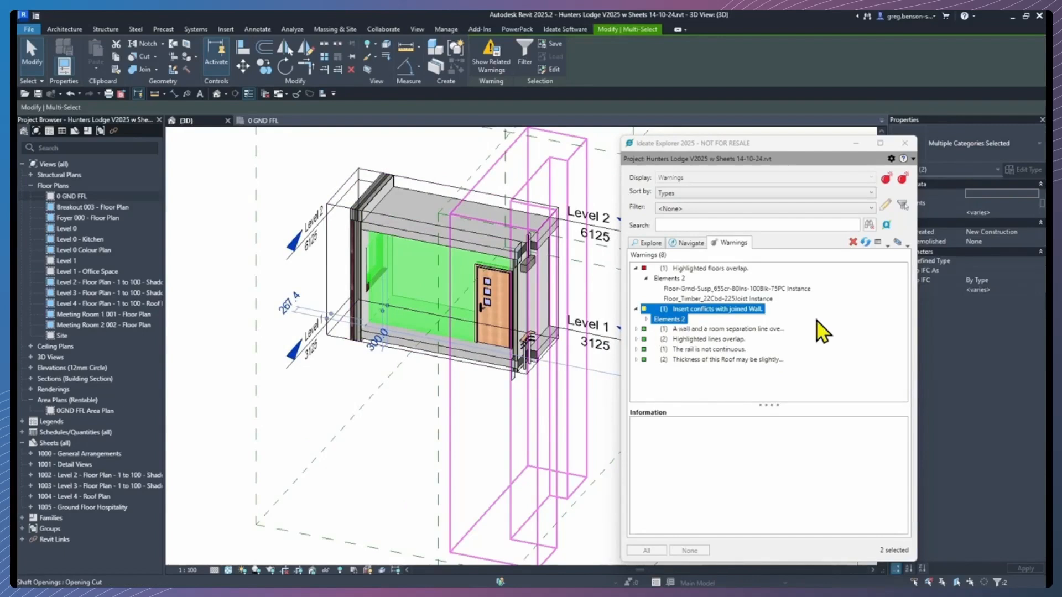
Review the ranking levels available for the insert conflicts with joined wall warning
{"action": "right_click", "coordinate": [694, 310]}
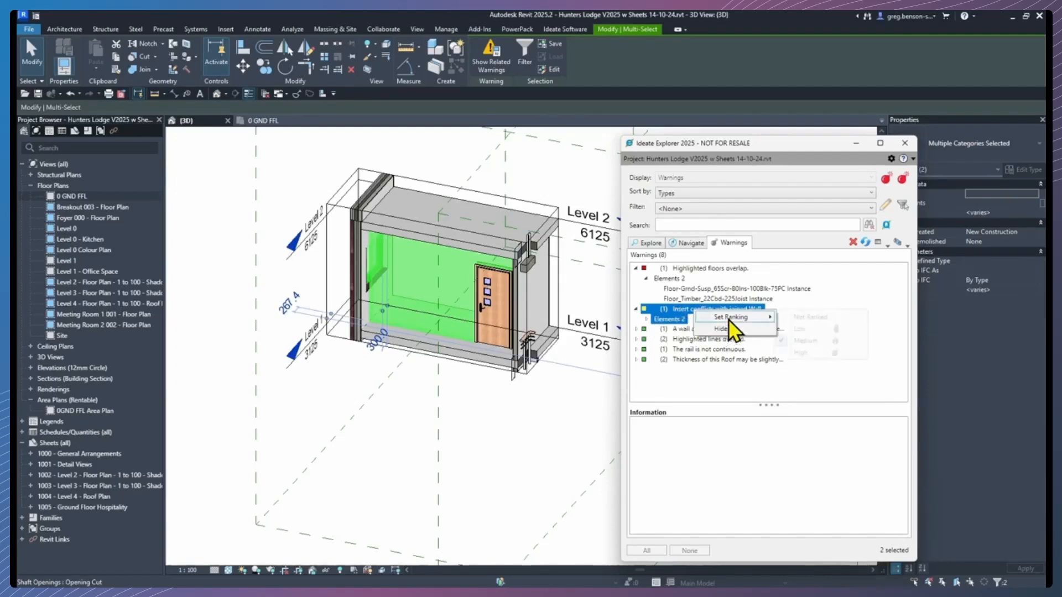
{"action": "mouse_move", "coordinate": [732, 320]}
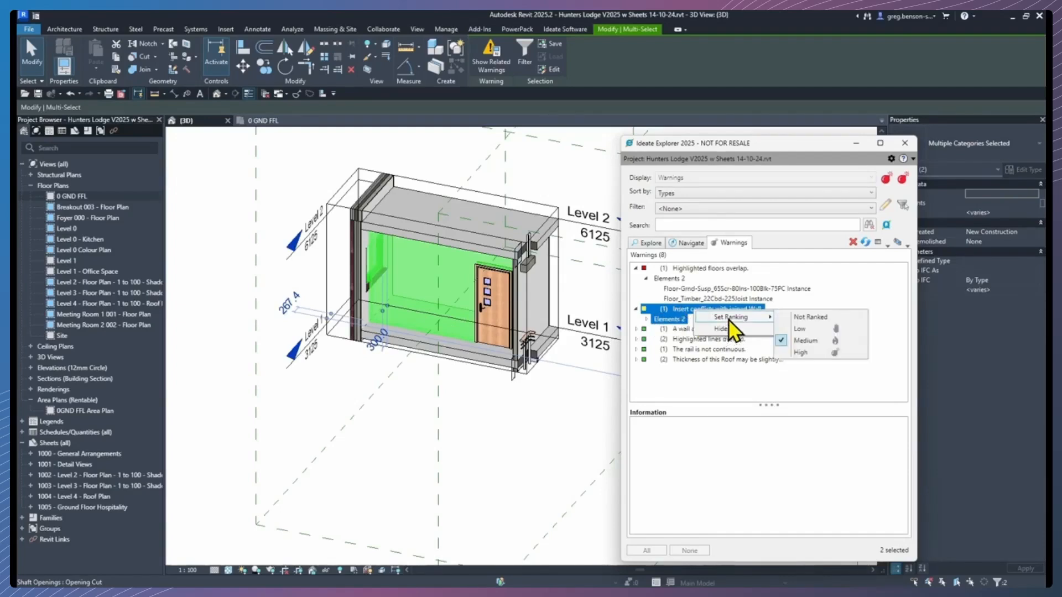
{"action": "left_click", "coordinate": [821, 315]}
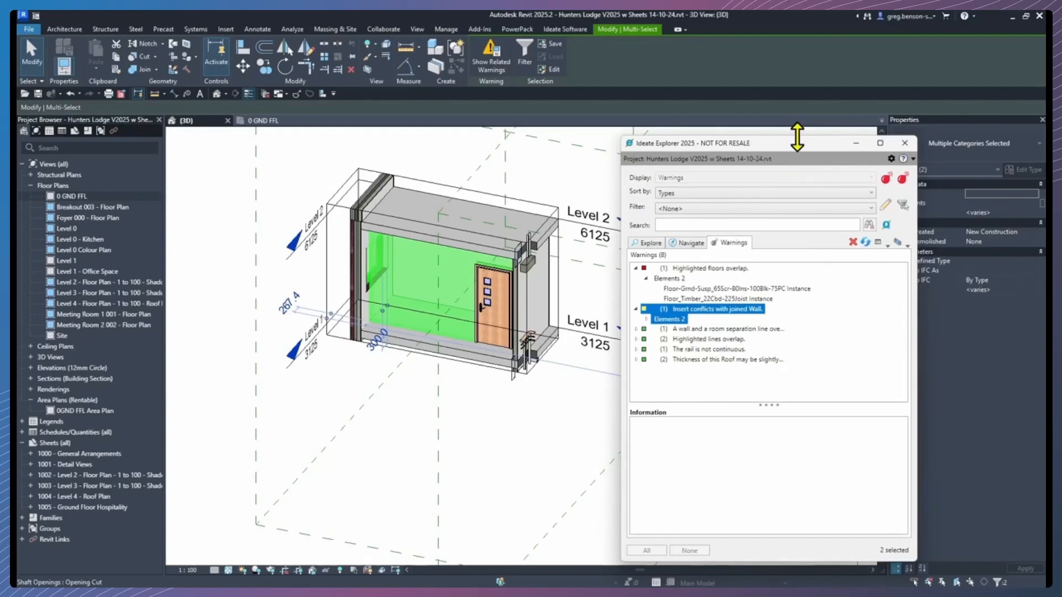
{"action": "left_click_drag", "start_coordinate": [795, 147], "coordinate": [748, 140]}
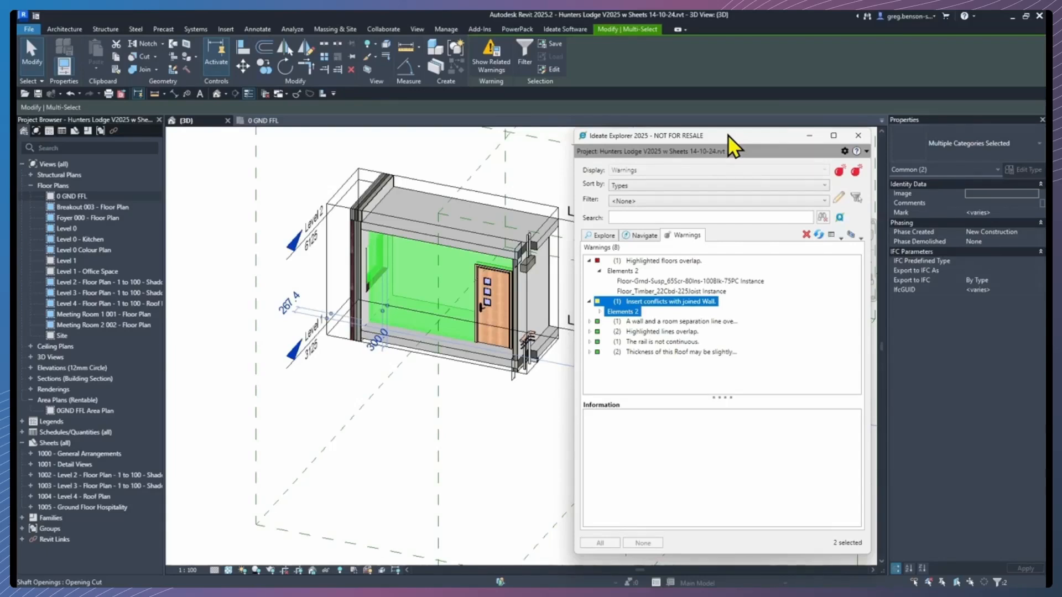
{"action": "left_click_drag", "start_coordinate": [728, 136], "coordinate": [748, 130]}
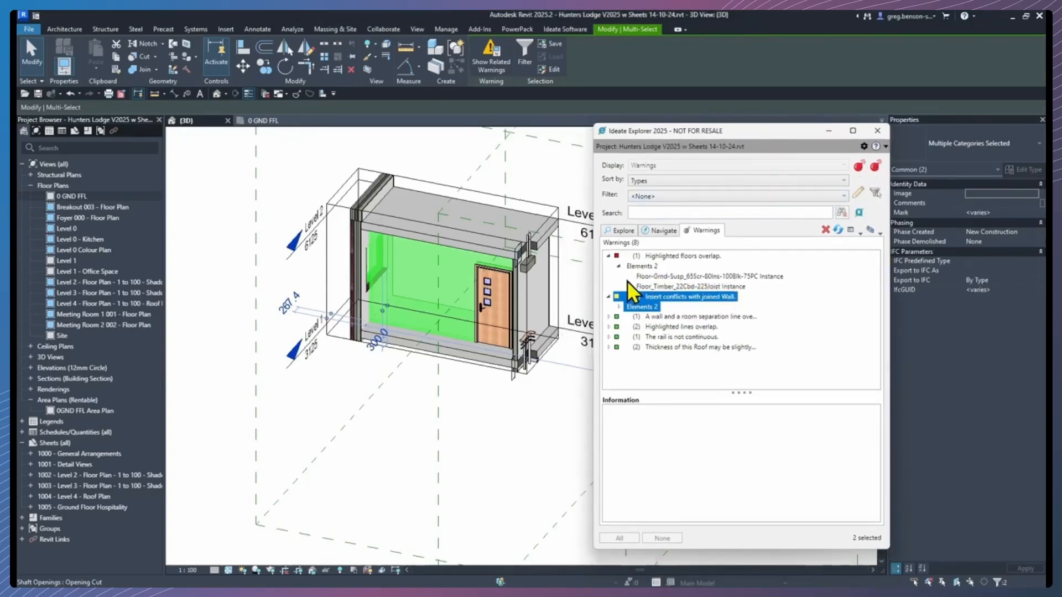
{"action": "left_click", "coordinate": [642, 267]}
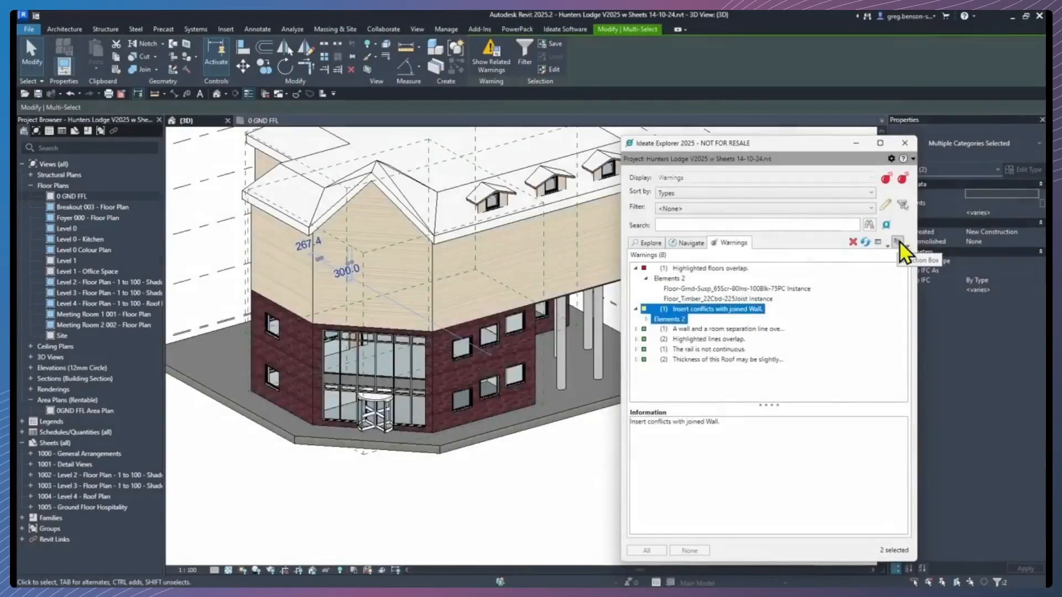